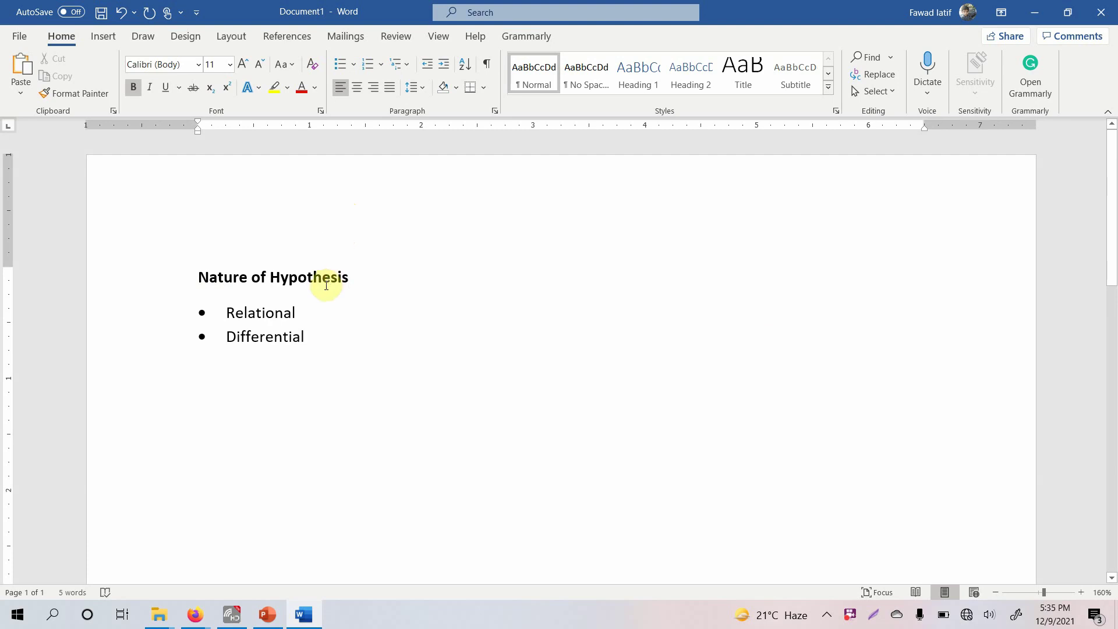
- Add an indented sub-point under Relational: 'There is a significant impact of CSR on Organizaitonal Performance'
click(307, 315)
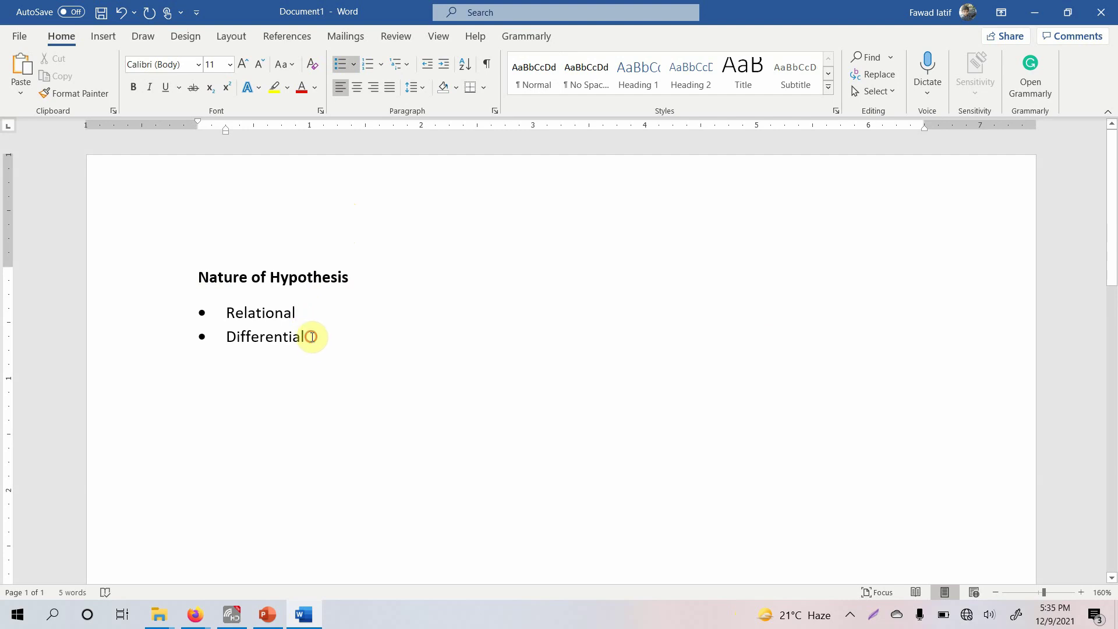
click(303, 312)
double_click(303, 311)
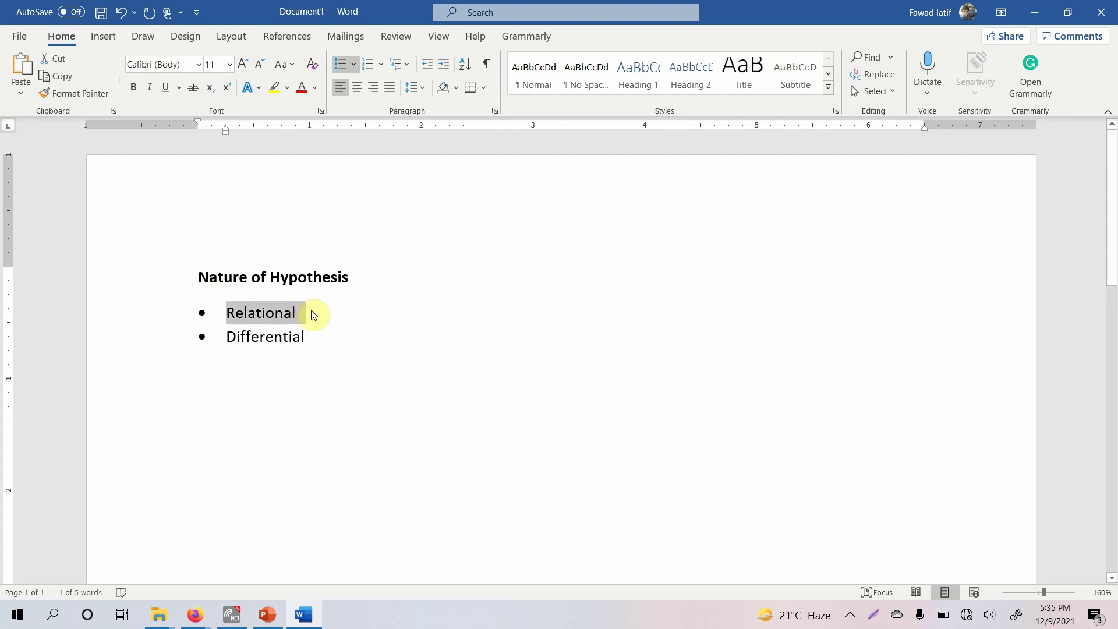
click(316, 318)
key(Return)
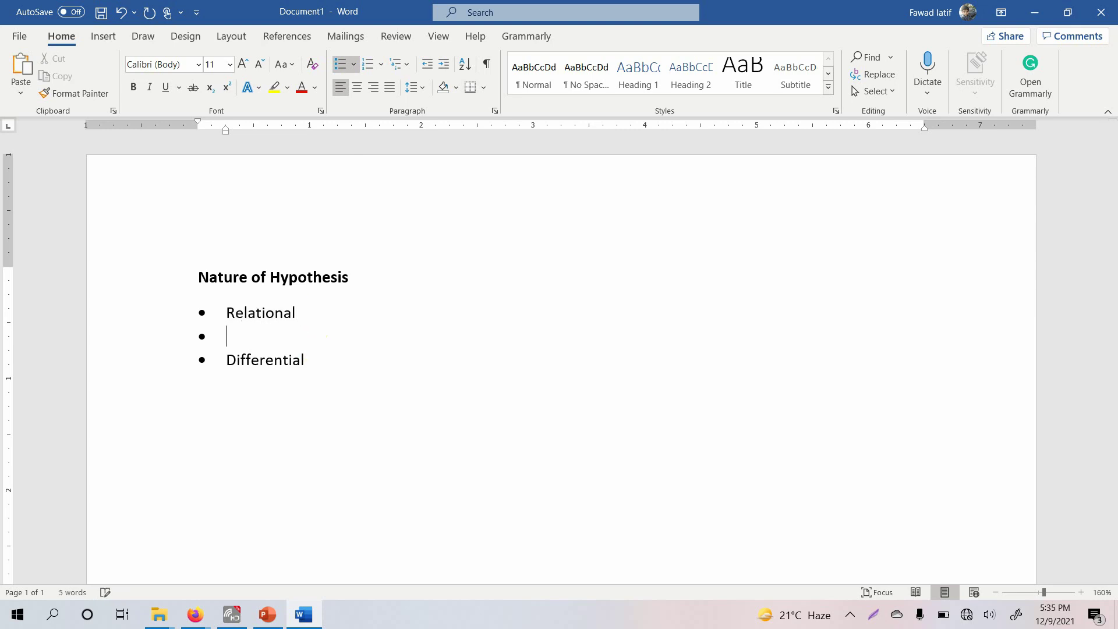
click(445, 64)
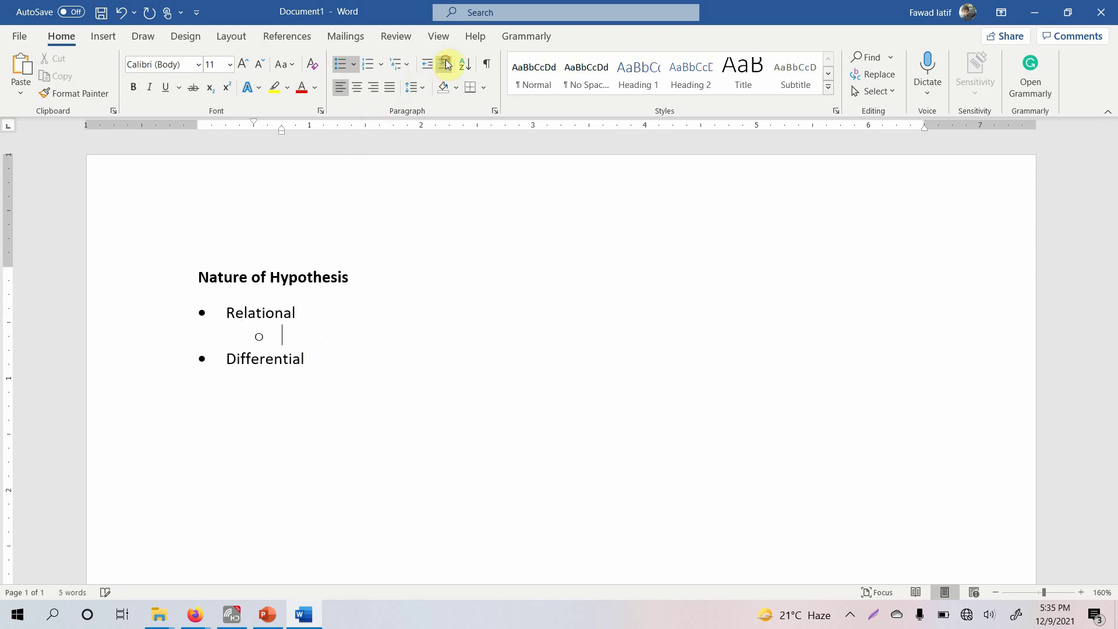
text(There is a significant impact of )
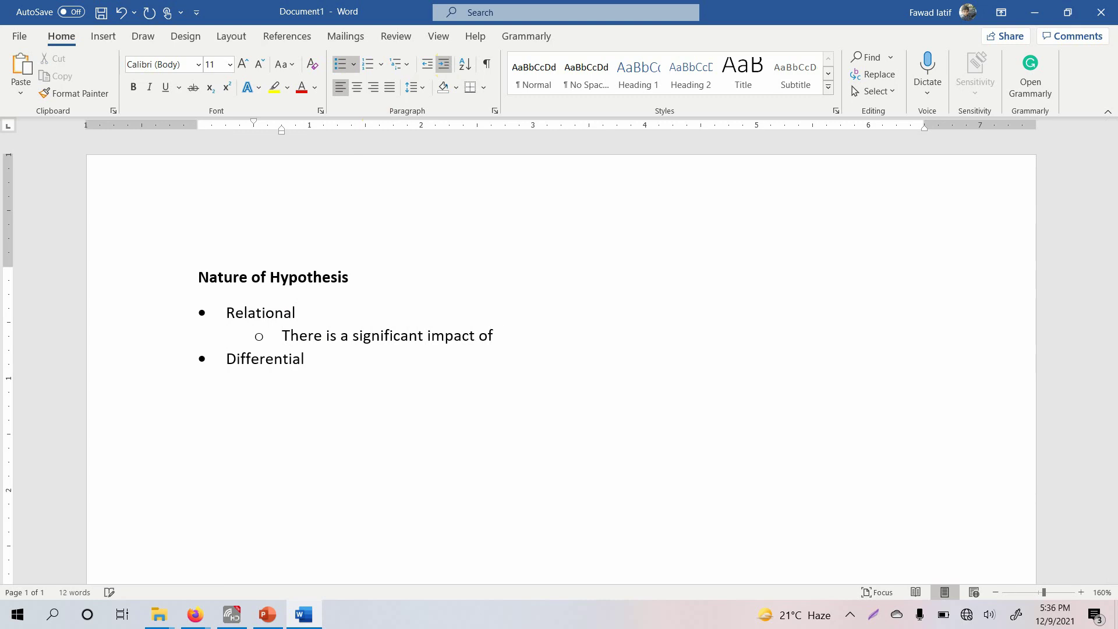
text( CSR on Organizaiton)
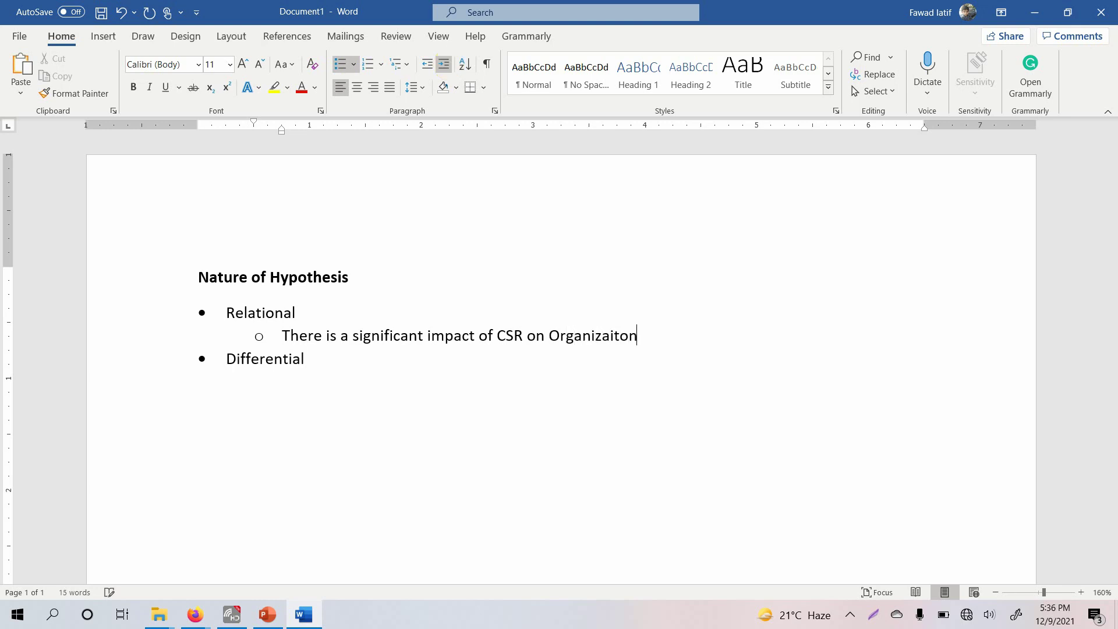
text(al Performance)
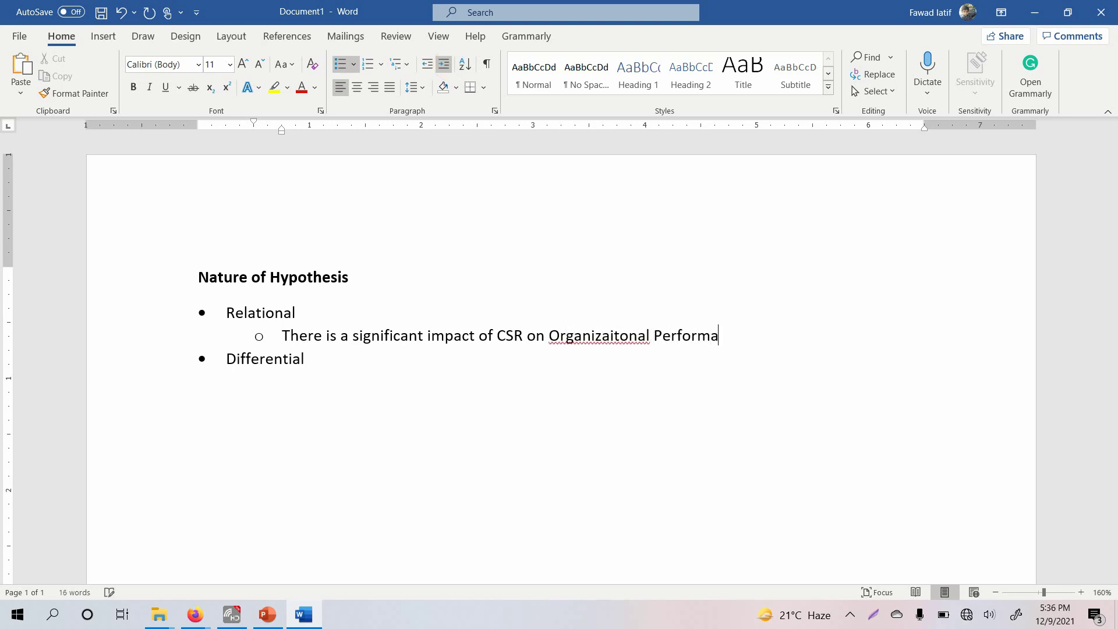
- Correct 'Organizaitonal' to 'Organizational' with the spelling suggestions, then select the word CSR
right_click(628, 337)
click(673, 317)
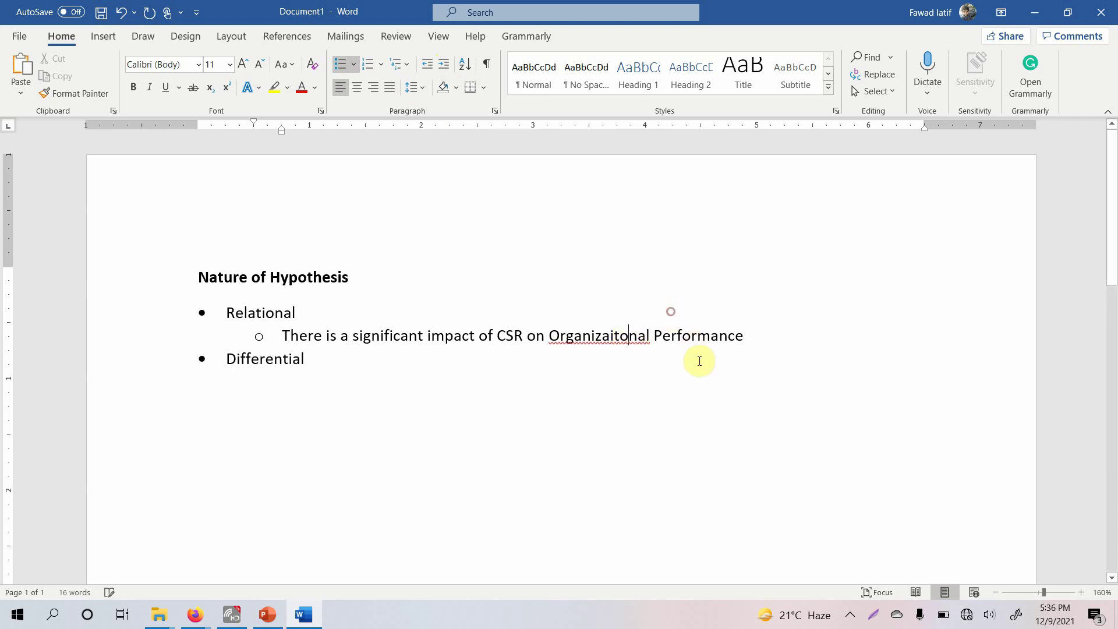
right_click(622, 333)
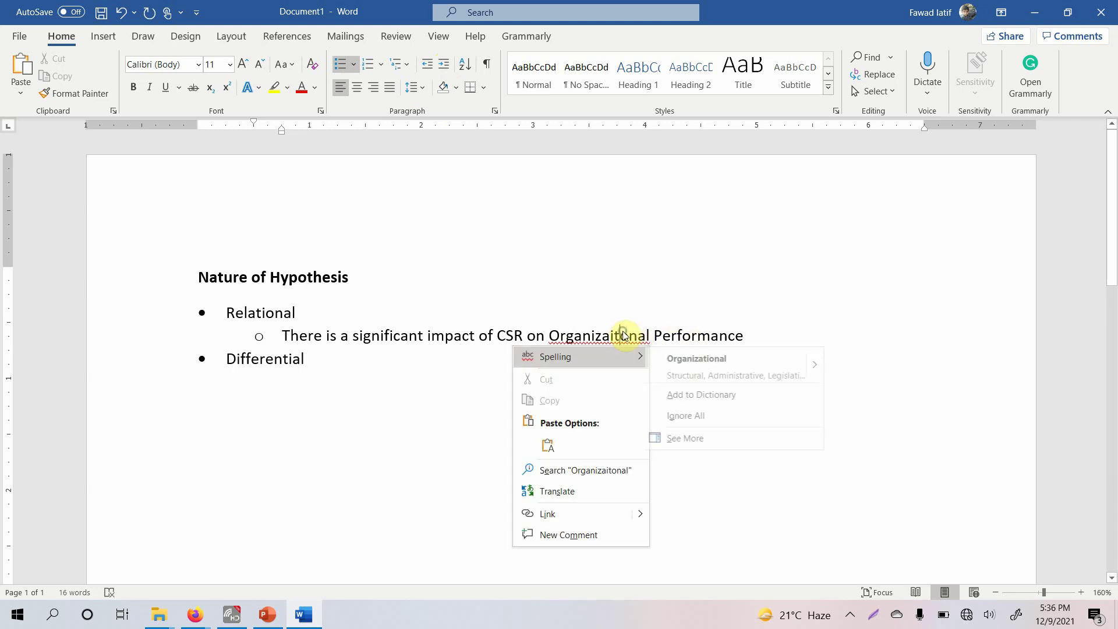
click(676, 358)
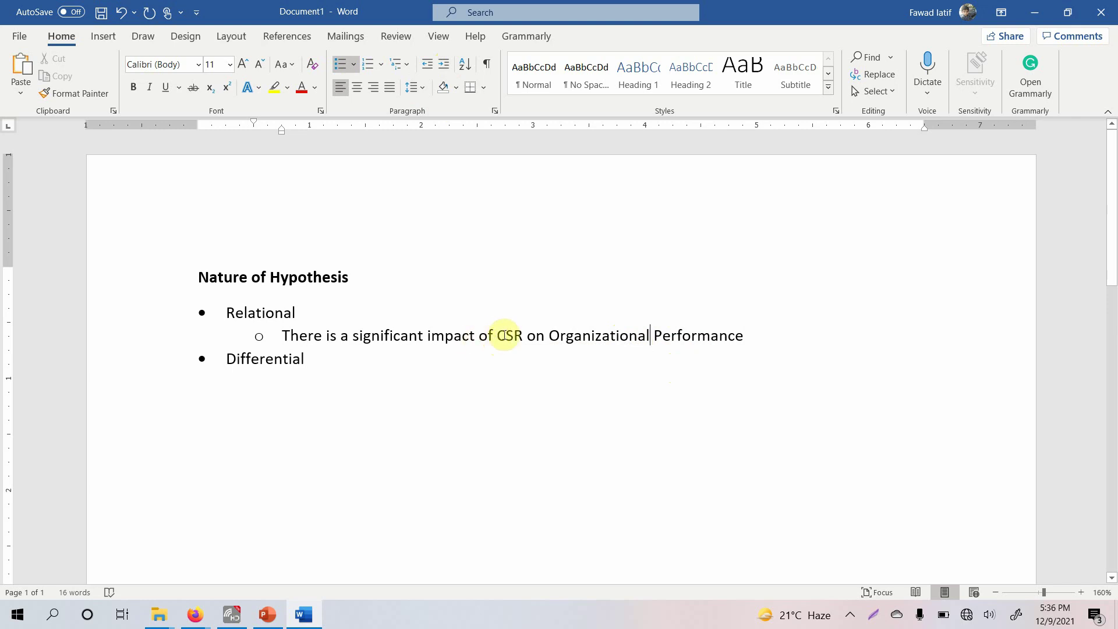
click(498, 336)
double_click(500, 336)
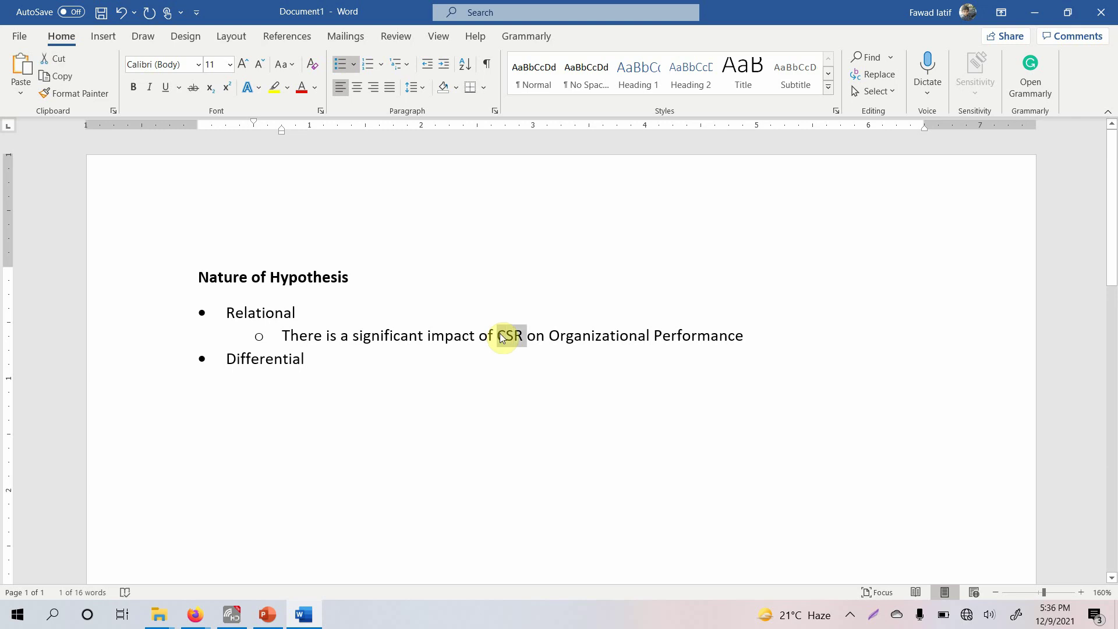
click(535, 335)
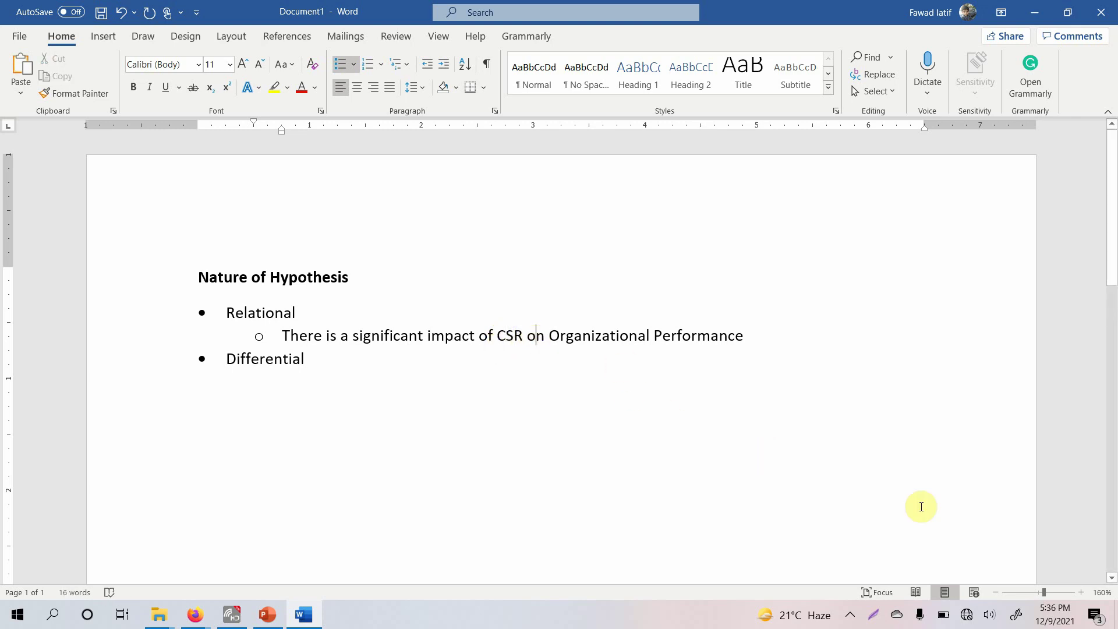
- Zoom in three steps and highlight 'CSR' and 'Organizational Performance' in the example
click(1081, 593)
click(1081, 592)
click(1081, 593)
click(1081, 592)
click(1081, 592)
click(1081, 592)
click(1082, 593)
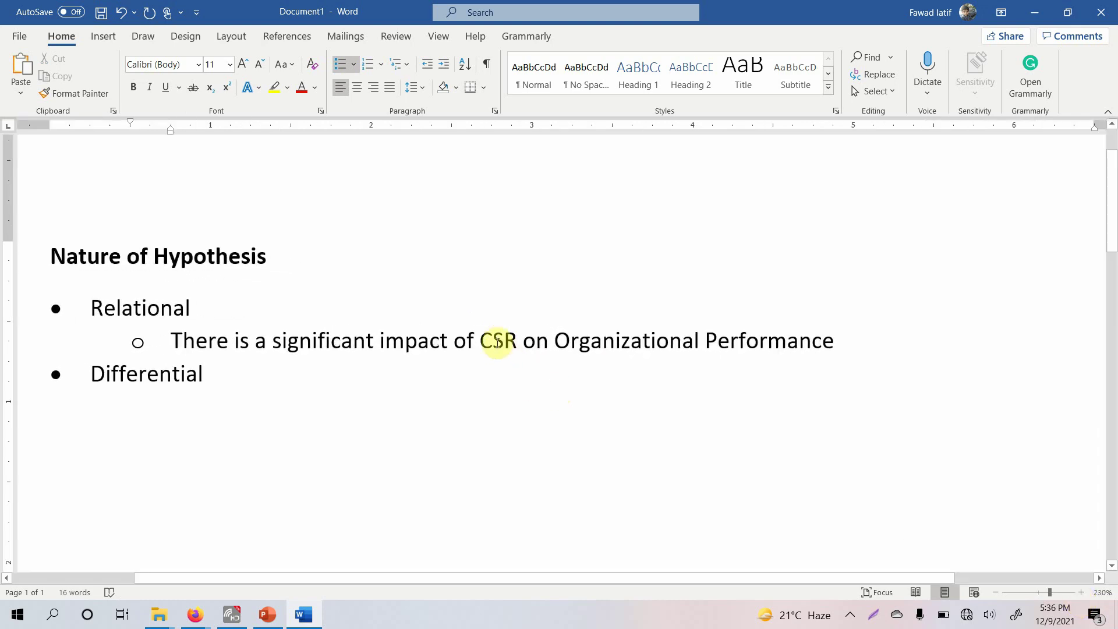
drag(474, 341, 519, 343)
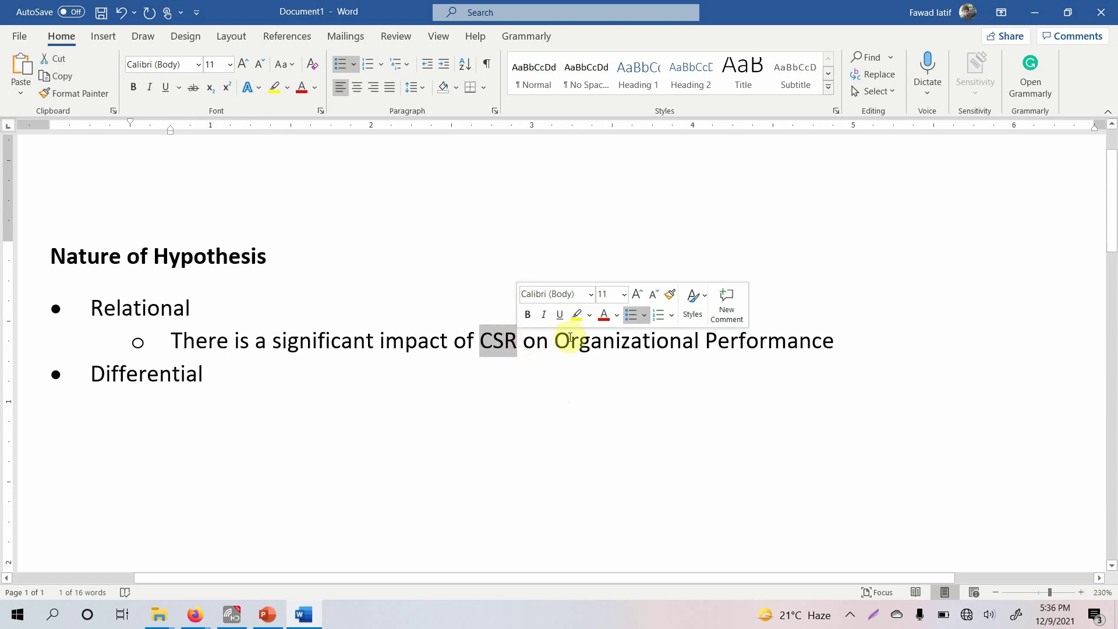
drag(555, 341, 803, 342)
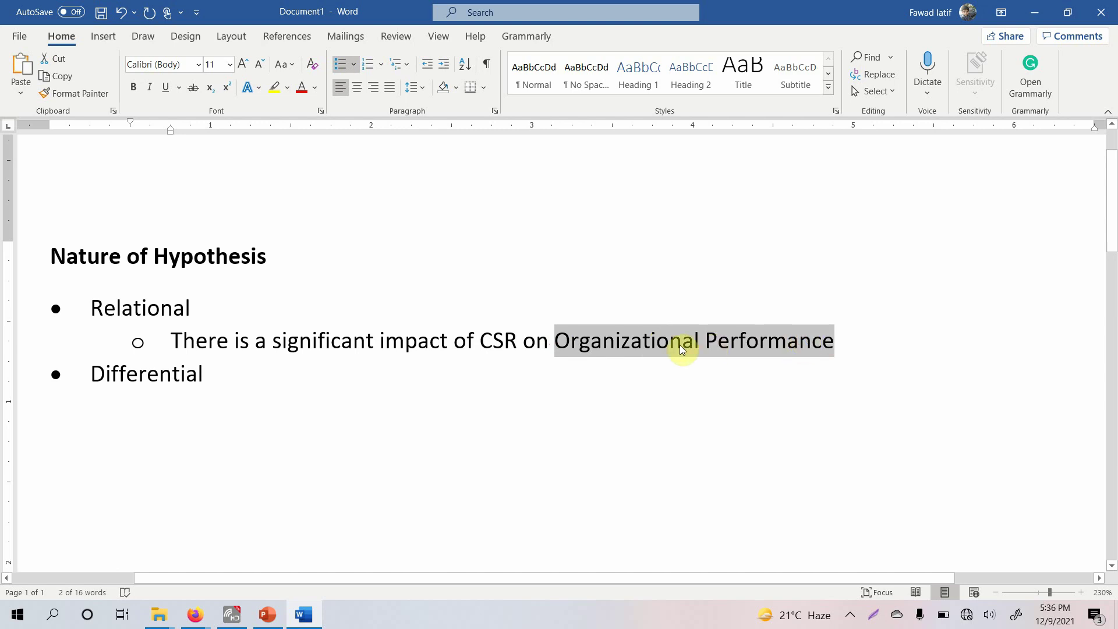
drag(561, 344, 809, 344)
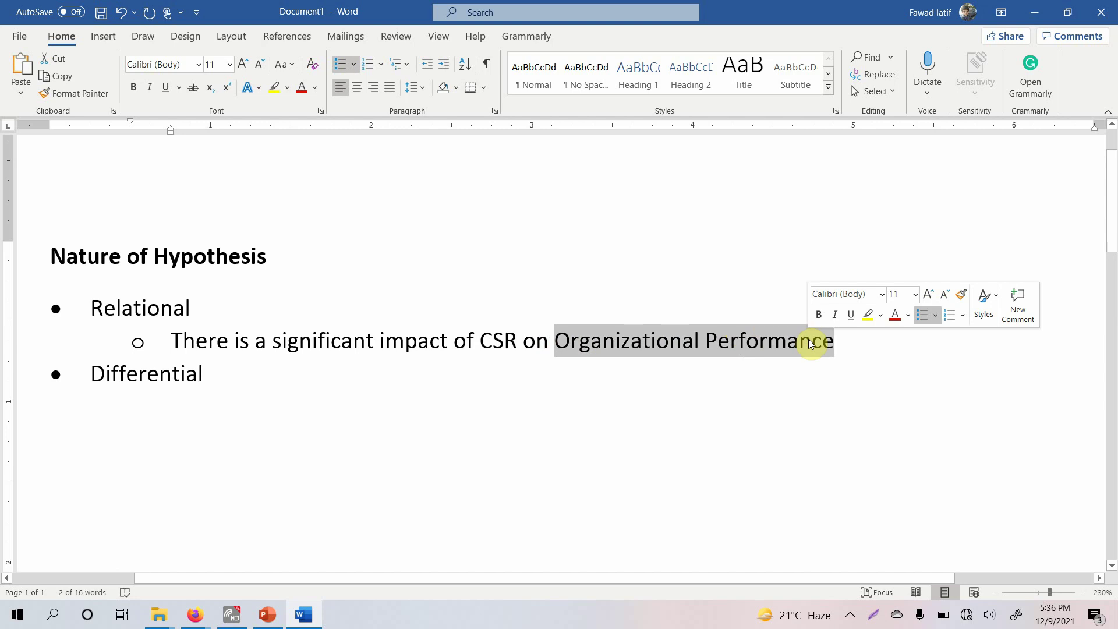
drag(479, 342, 517, 342)
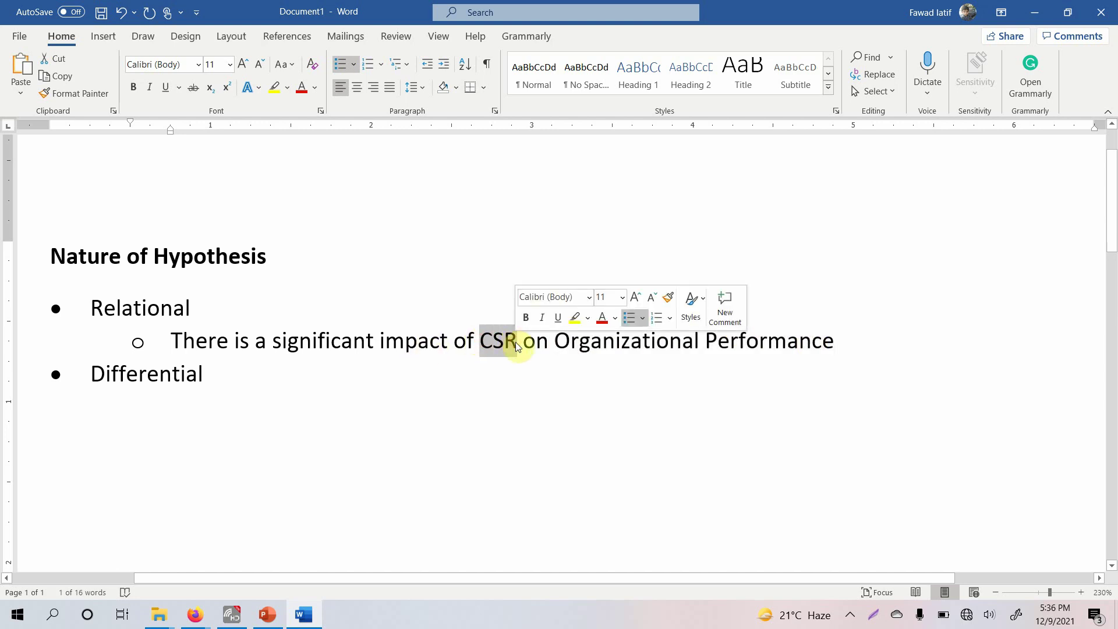
- Highlight 'impact', 'Relational' and 'CSR on Organizational Performance' while explaining the relational hypothesis
click(467, 341)
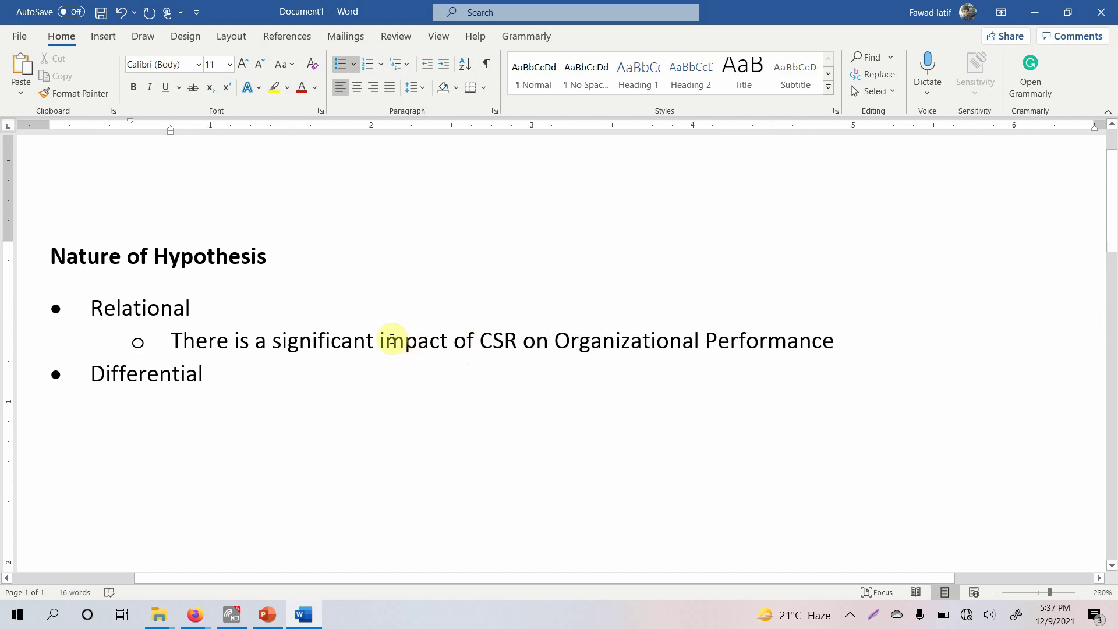
drag(382, 341, 453, 348)
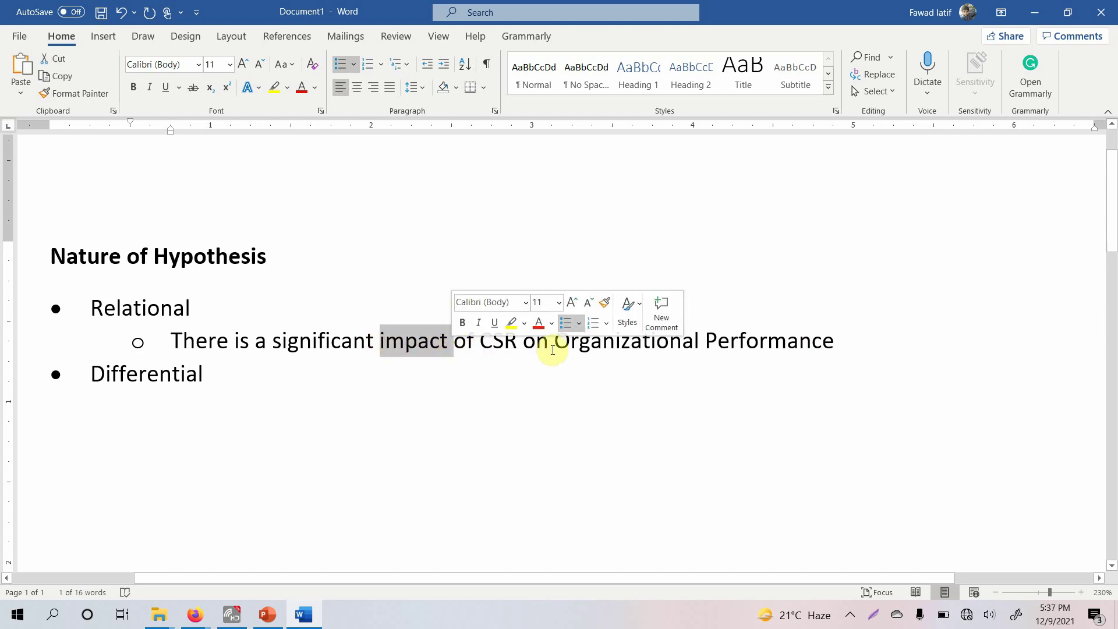
click(610, 350)
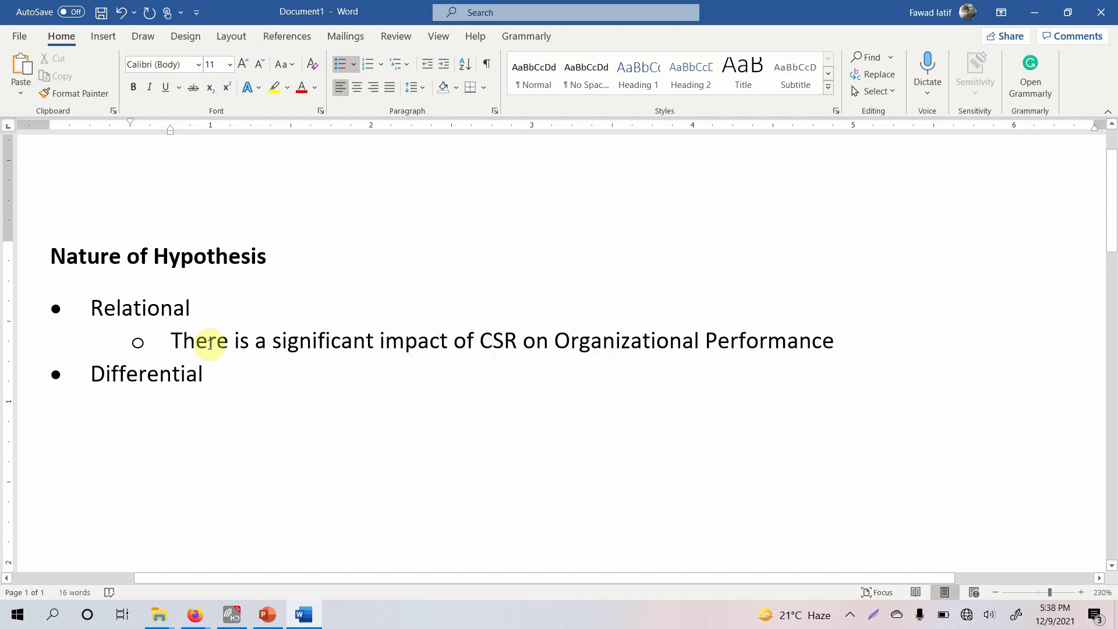
drag(193, 308, 78, 307)
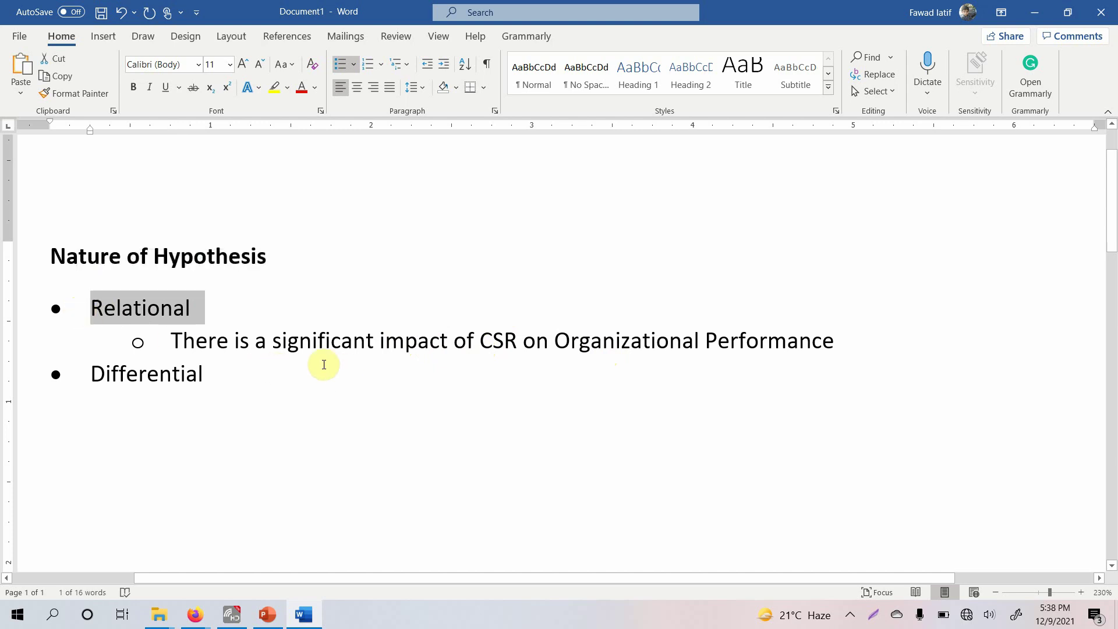
drag(380, 341, 450, 344)
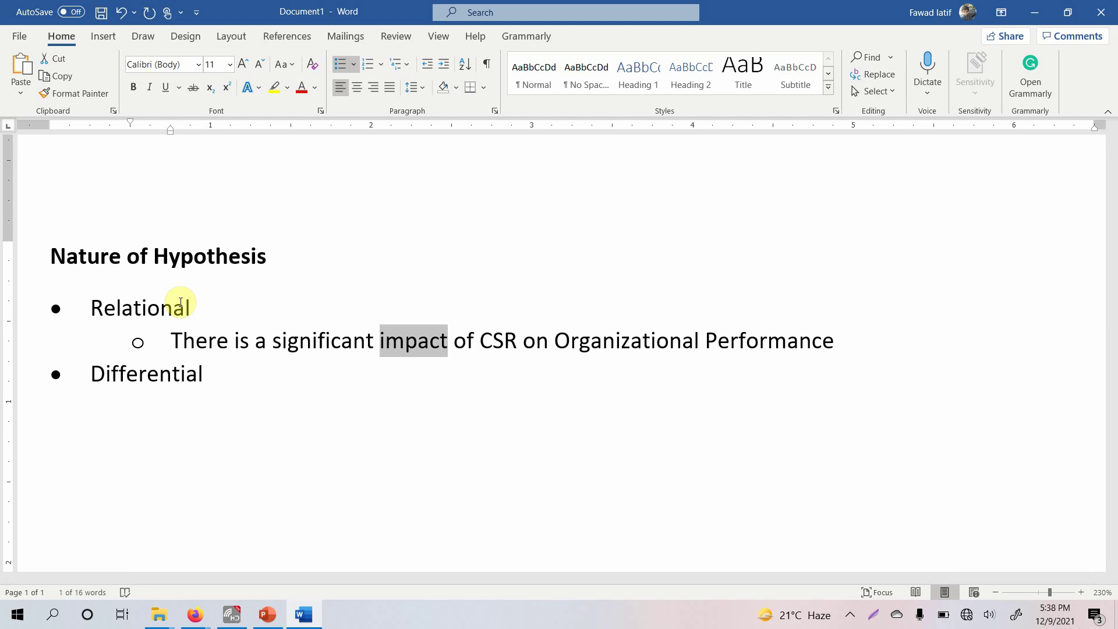
drag(379, 338, 451, 343)
click(450, 344)
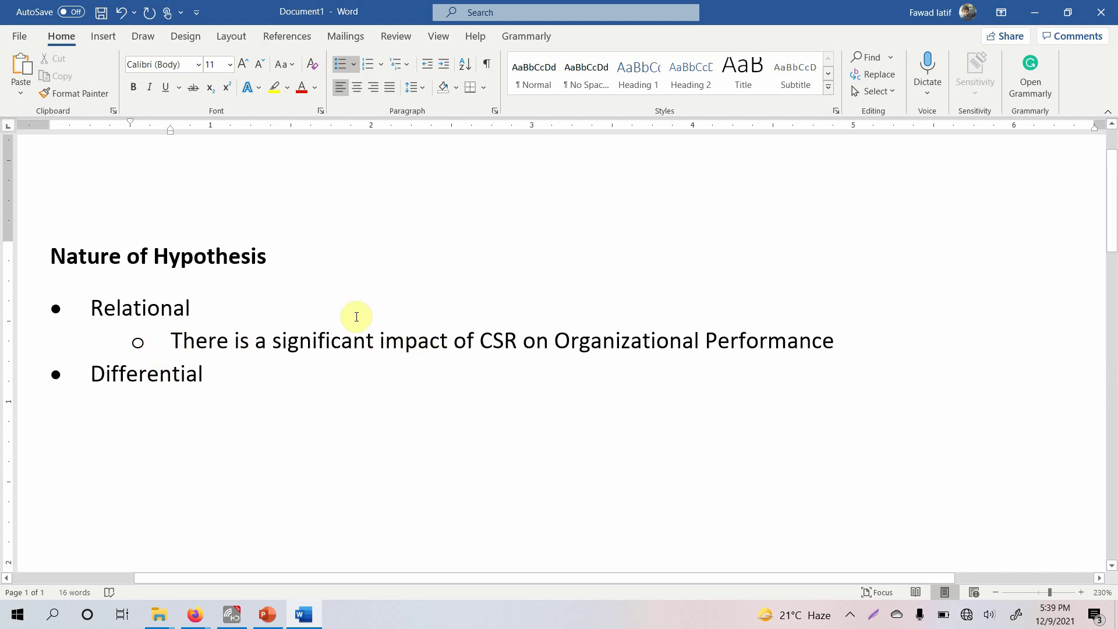
drag(378, 339, 448, 341)
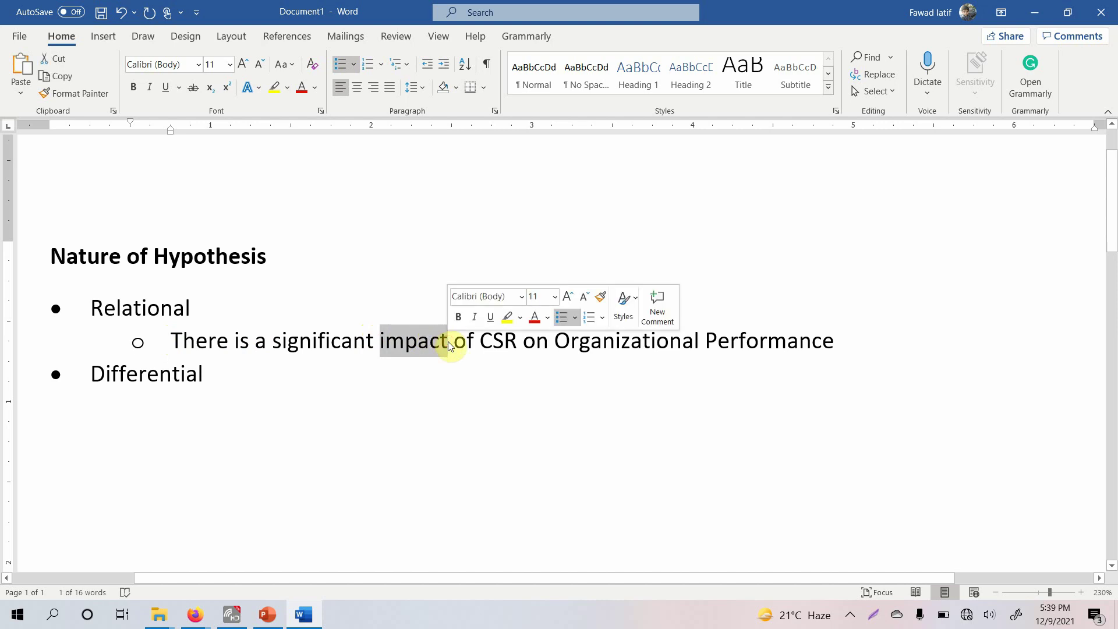
drag(480, 341, 787, 337)
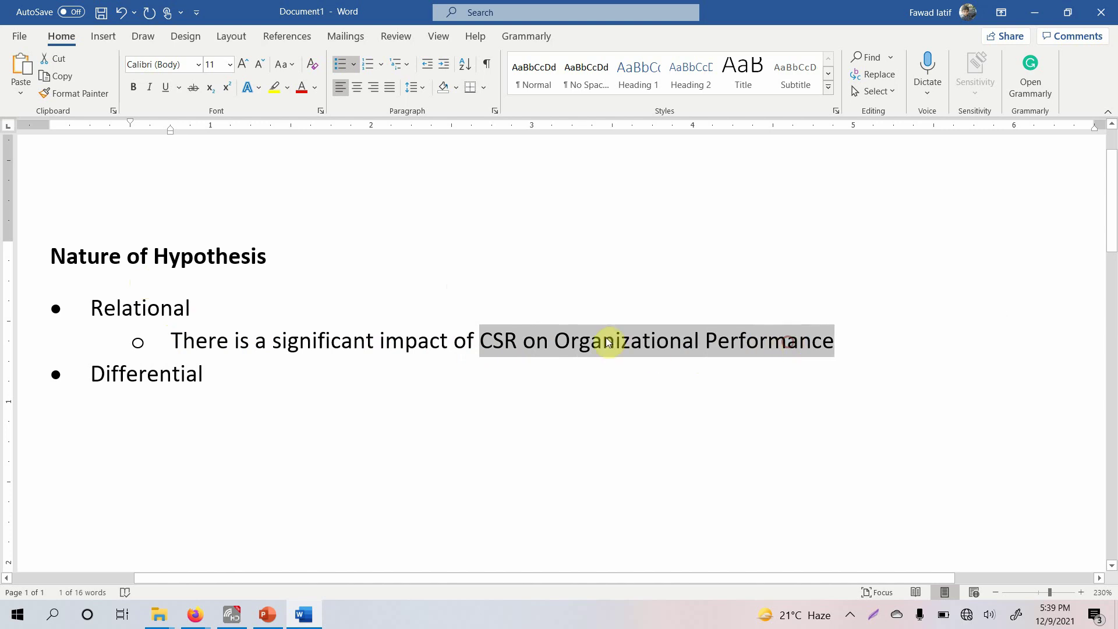
click(855, 344)
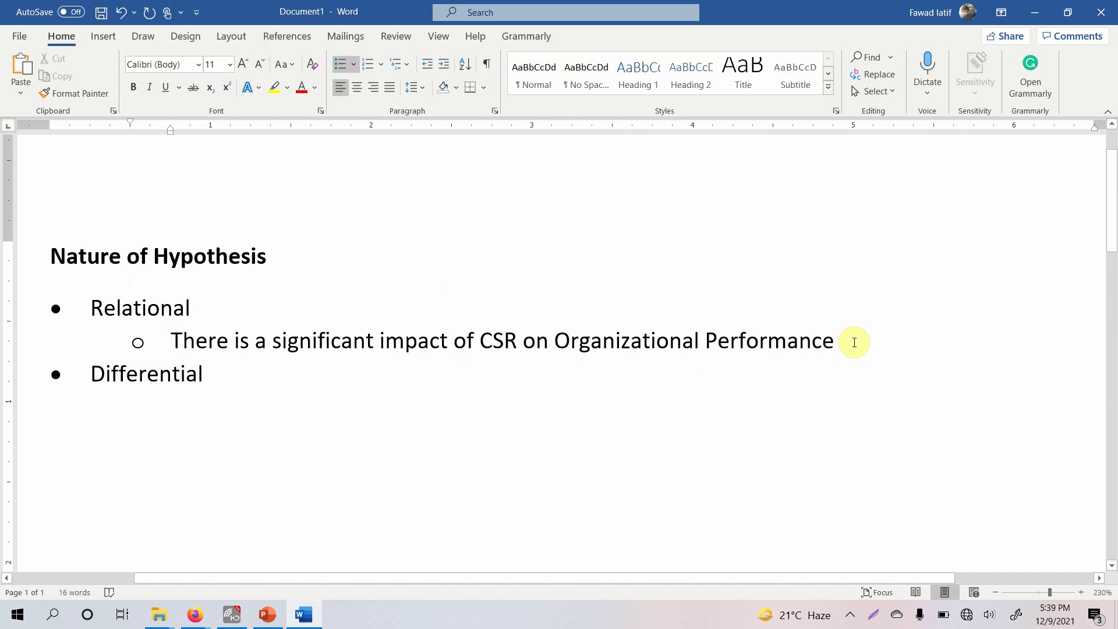
- End the CSR sub-point with '(Regression)', fixing the mistyped 'Regressional'
text((R)
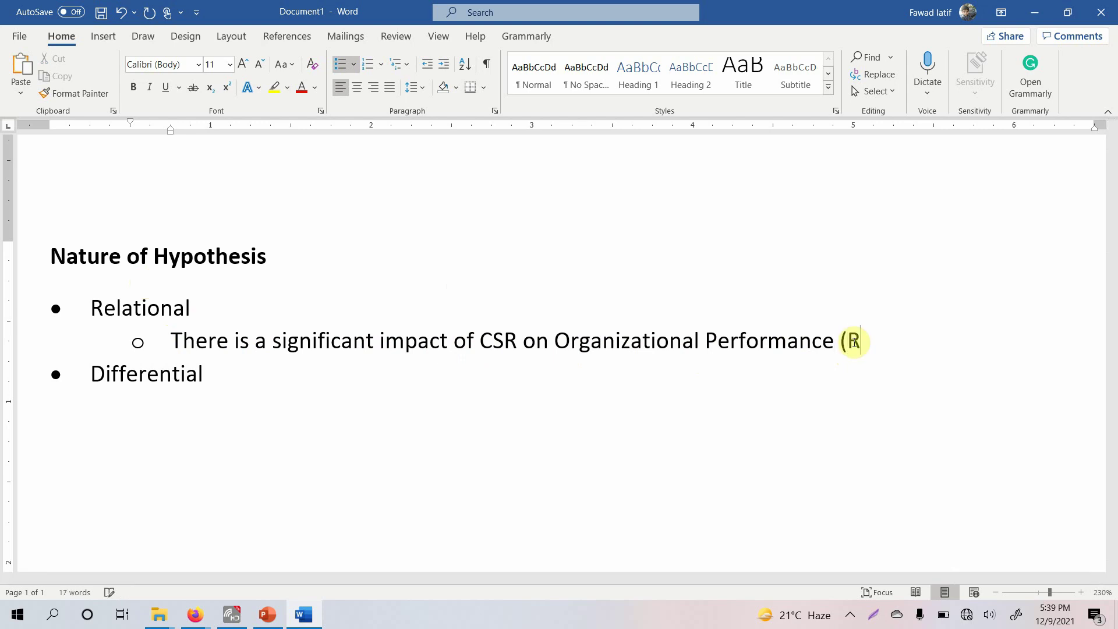
text(egressional)
key(BackSpace)
key(BackSpace)
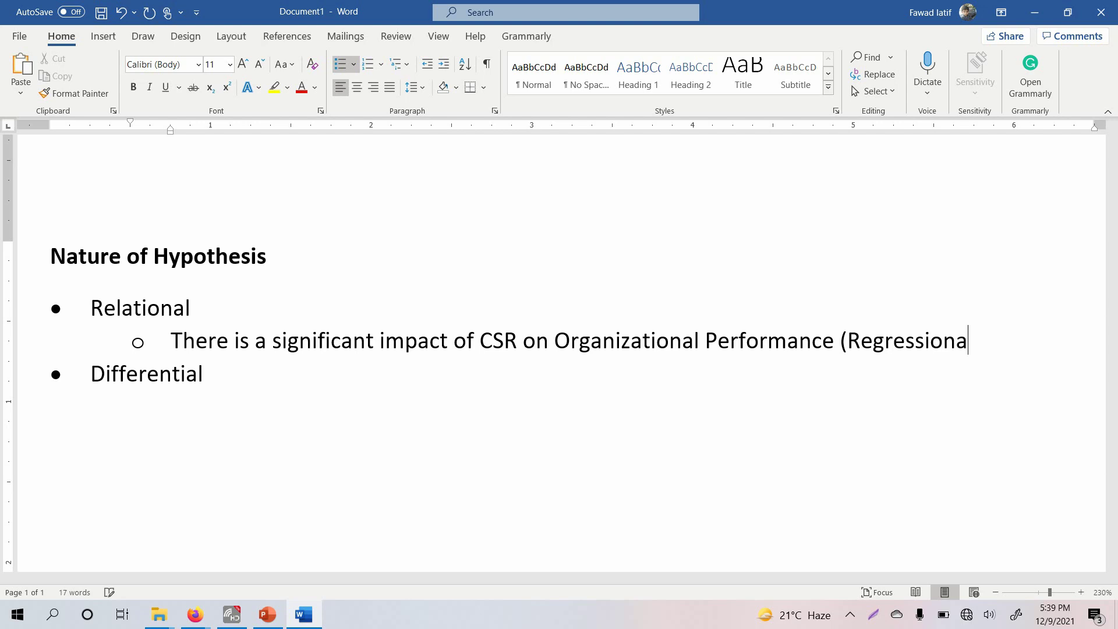
text())
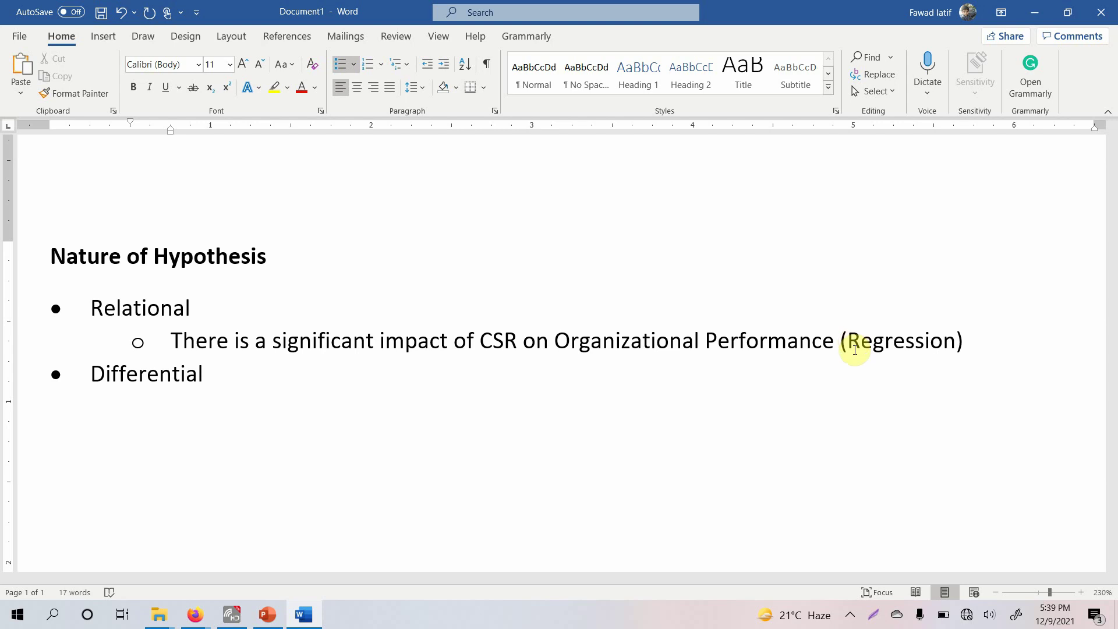
click(231, 376)
- Add an indented Differential sub-point: 'There is a significant difference in CSR initiative between Public and Private Sector Organizations'
key(Return)
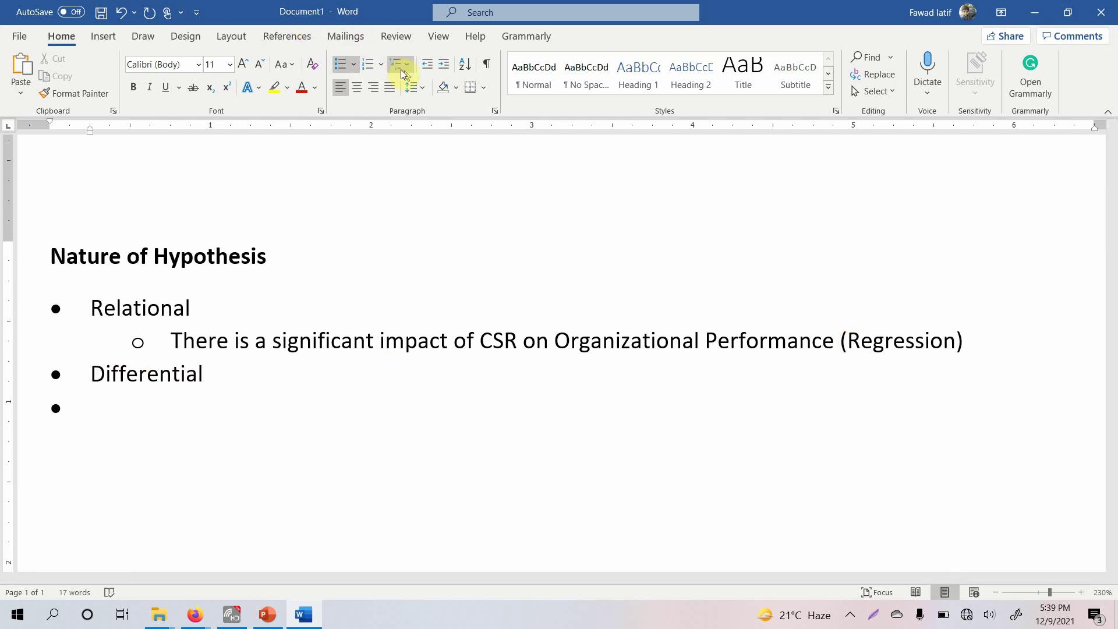
click(445, 69)
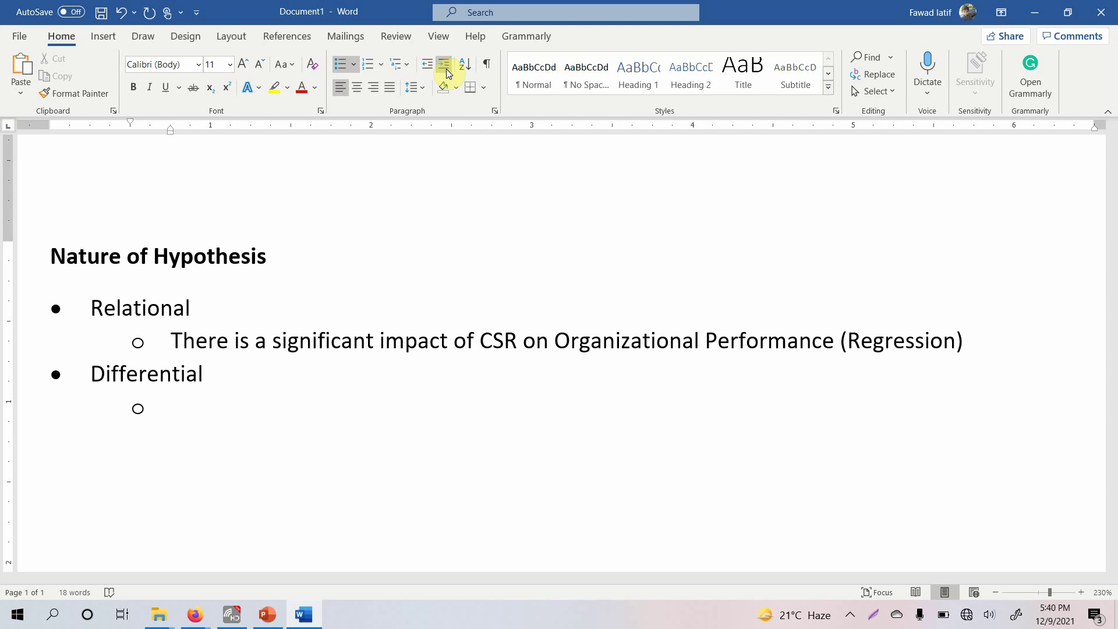
text(There is )
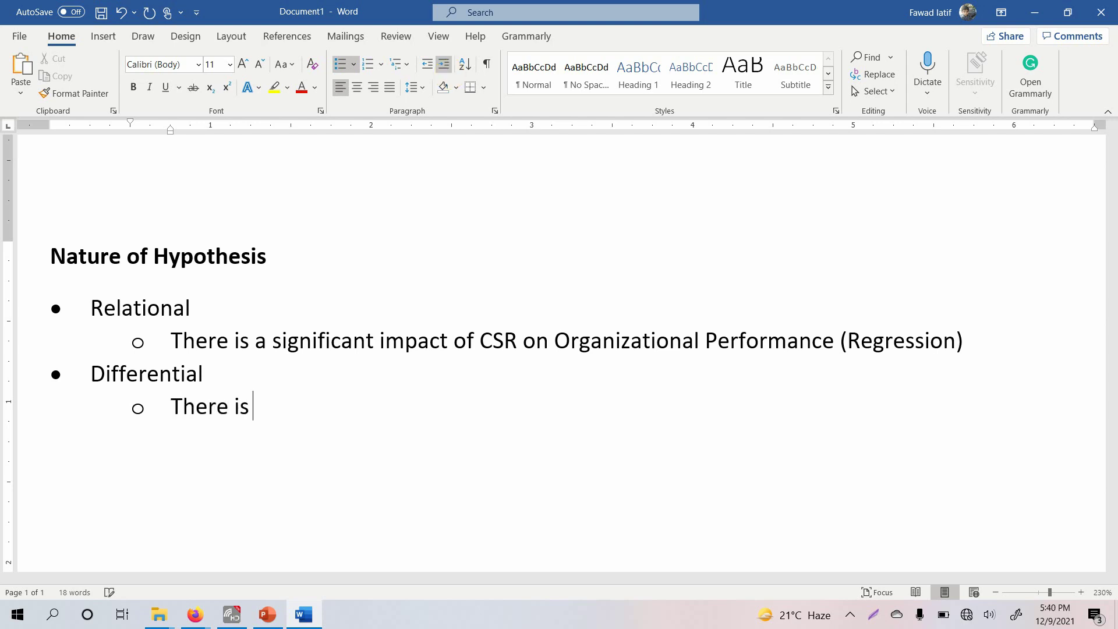
text(a singificant d)
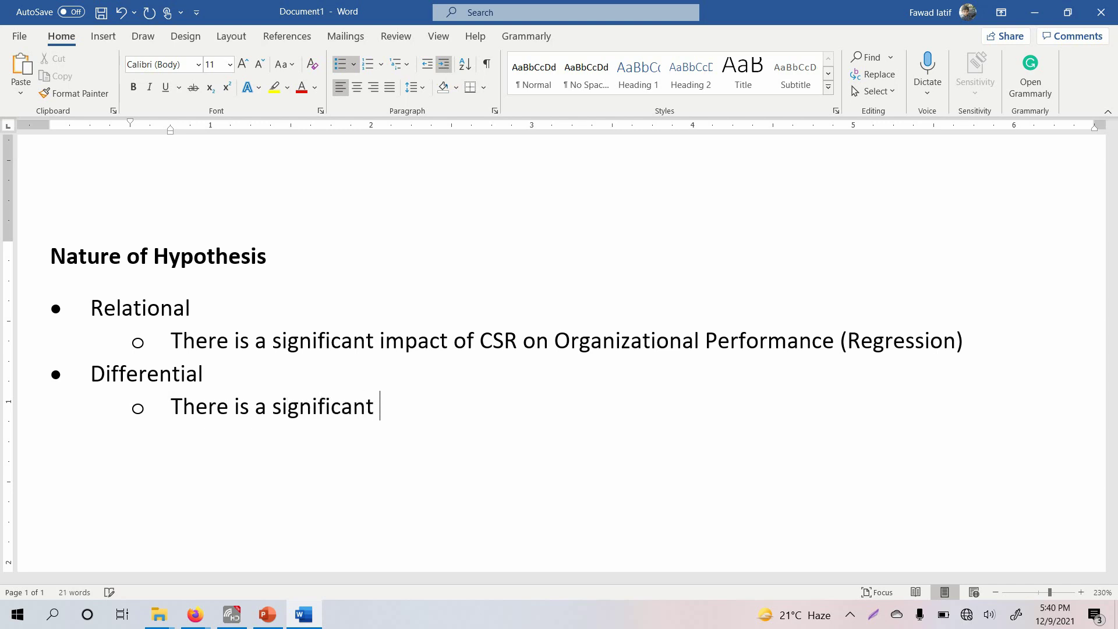
text(ifferent)
key(BackSpace)
key(BackSpace)
text(ce)
text(CSR ini)
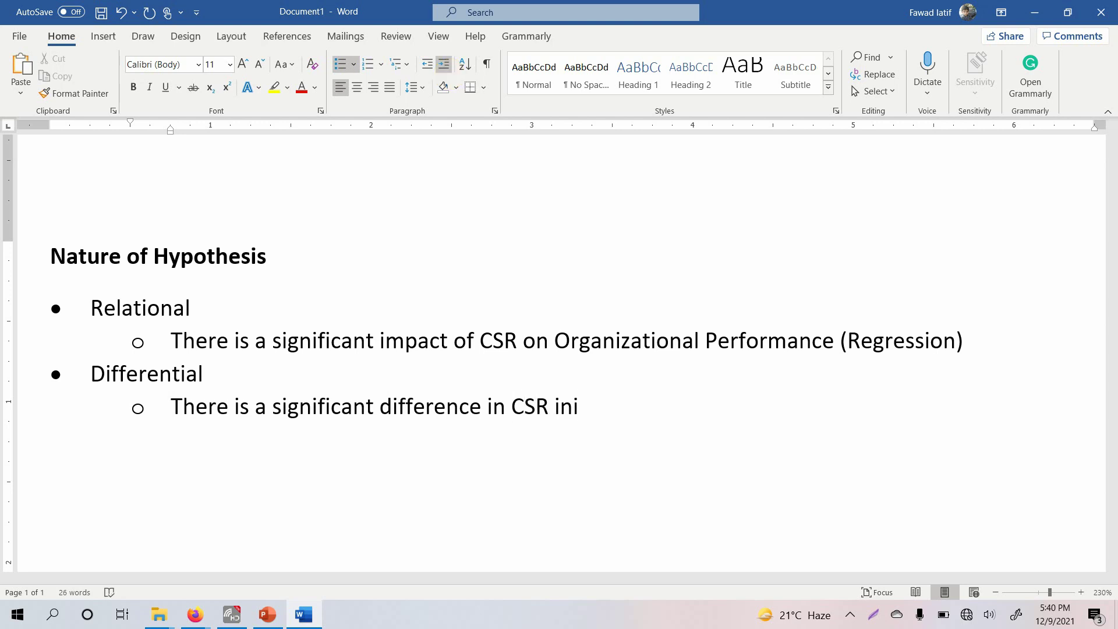
text(tiative between Public and Private Sector Organizations)
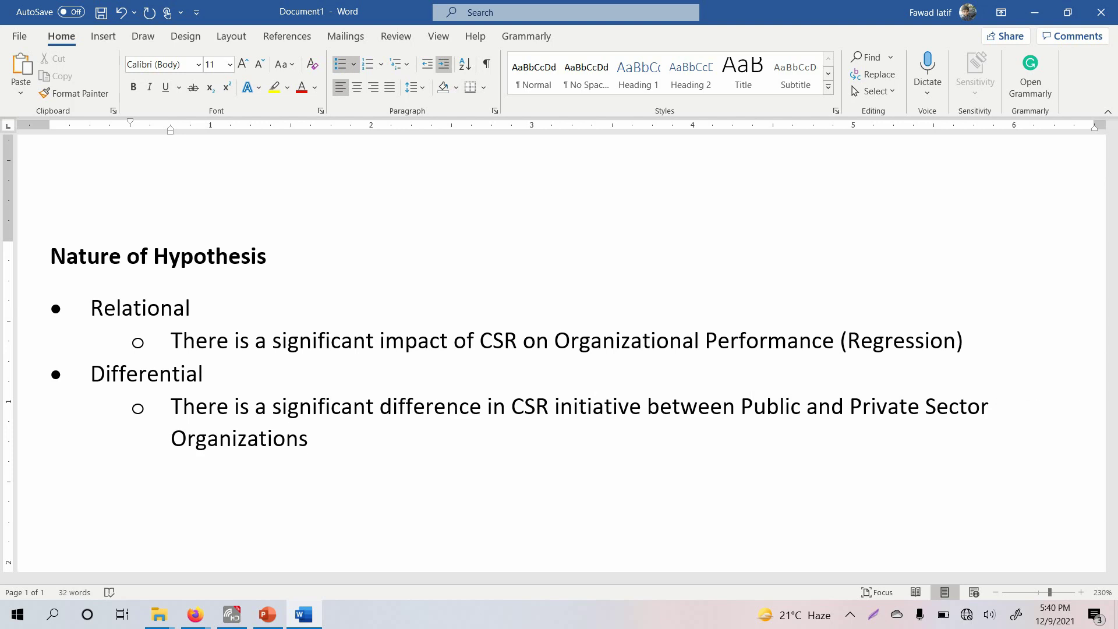
key(shift+Up)
key(shift+Left)
key(shift+Left)
key(shift+Left)
key(shift+Left)
key(shift+Left)
key(ctrl+End)
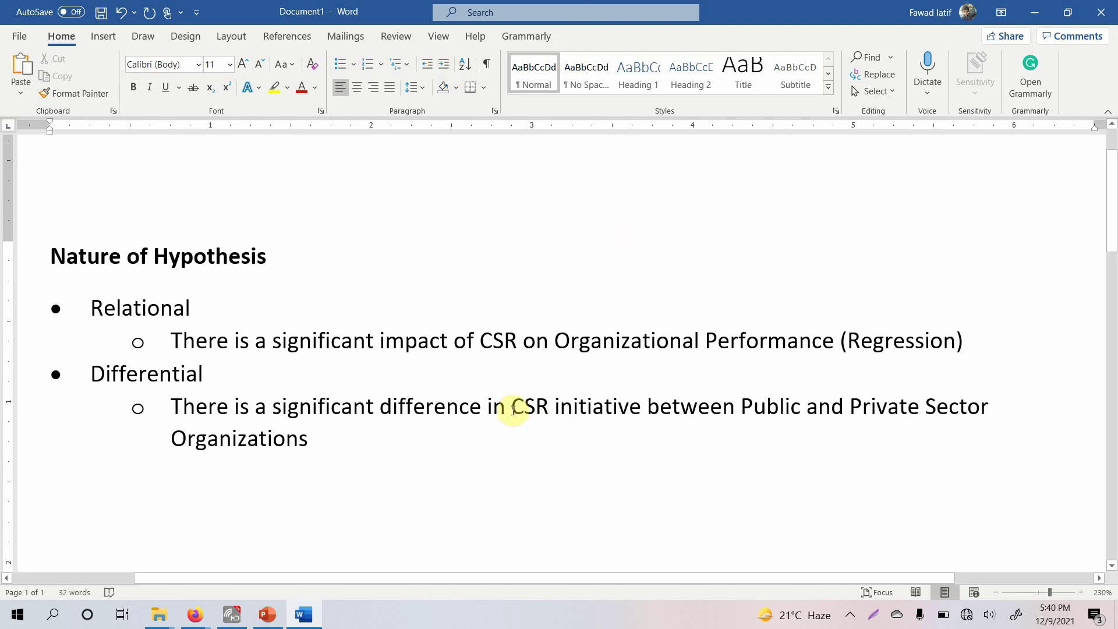
drag(513, 405, 604, 410)
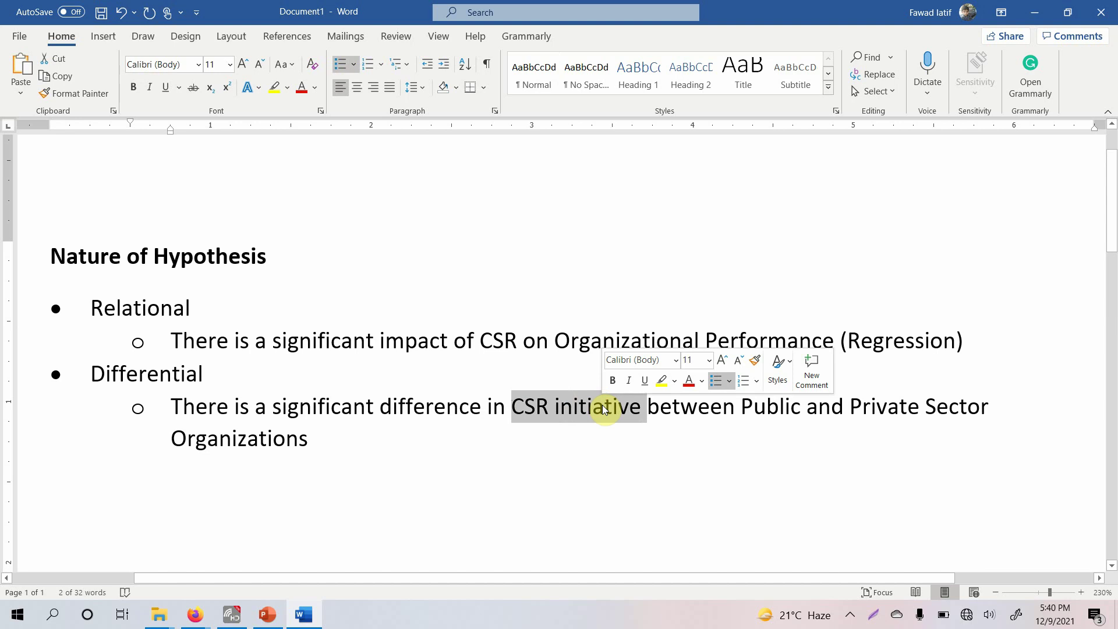
- Change 'initiative' to 'initiatives' in the Differential example
click(593, 412)
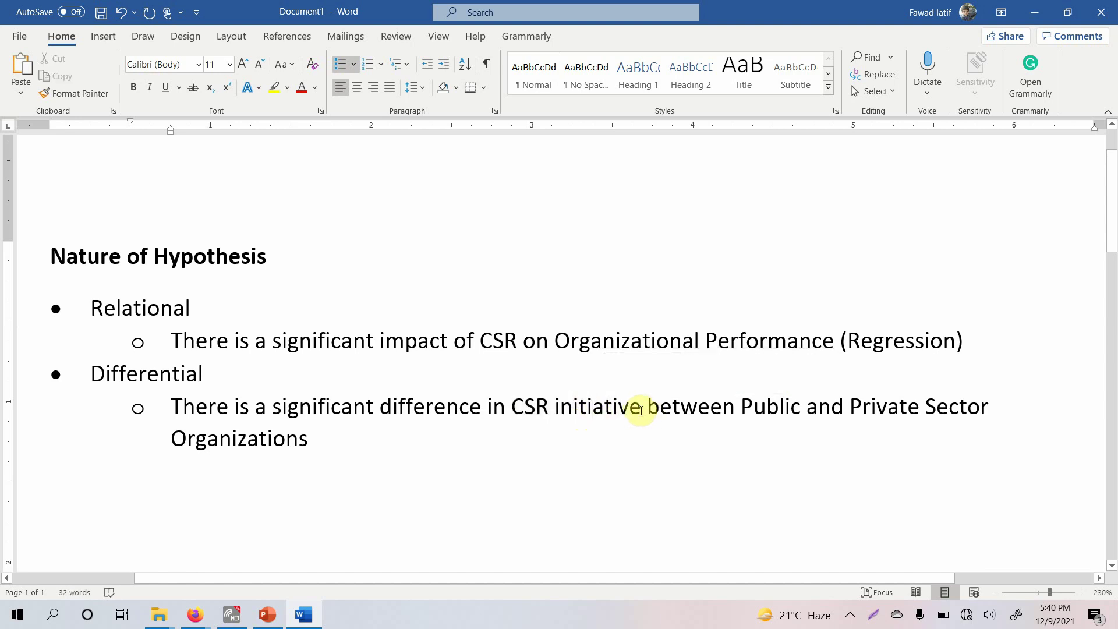
click(642, 408)
text(s)
- Highlight 'Public', 'Private' and the phrase 'CSR initiatives' while explaining
click(751, 408)
double_click(803, 406)
drag(860, 408, 932, 408)
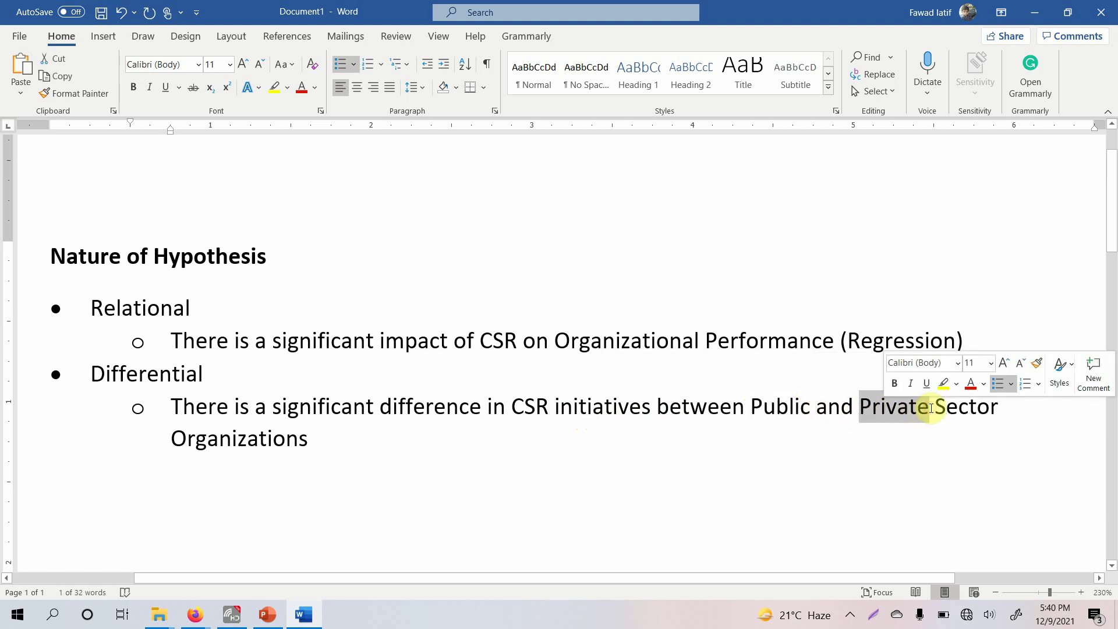
drag(511, 406, 624, 420)
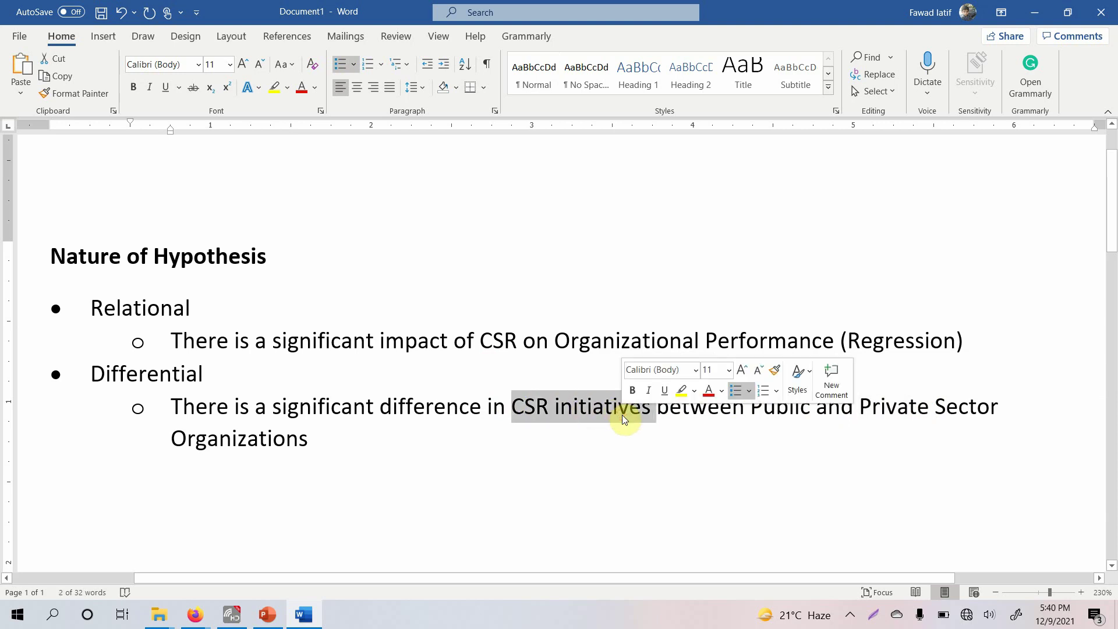
click(642, 414)
drag(643, 414, 520, 415)
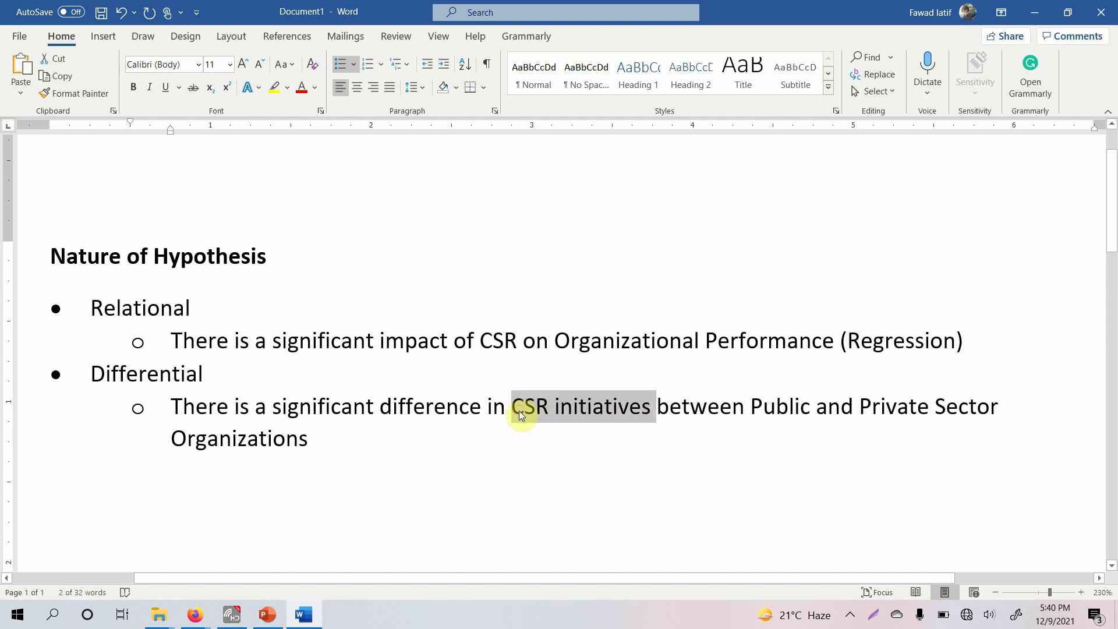
- Undo an accidental paste and make 'CSR initiatives' bold
text(Like "*" & [Enter Student Name] & "*")
key(ctrl+z)
key(ctrl+b)
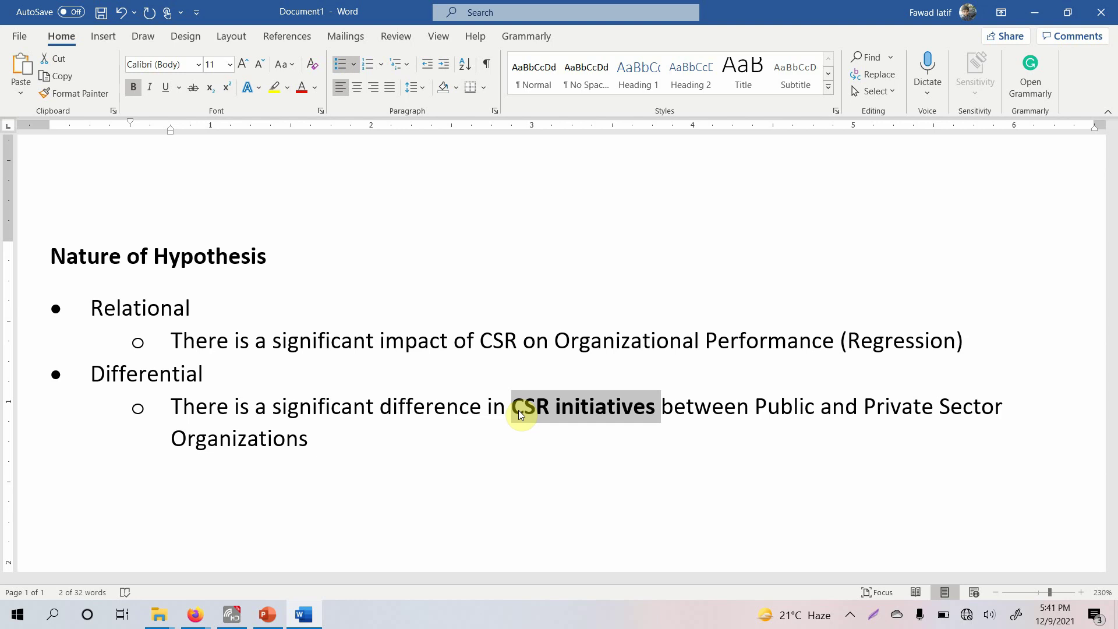
- Highlight the Relational example, 'CSR initiatives' and 'Public and Private Sector Organizations' while explaining
drag(480, 341, 836, 339)
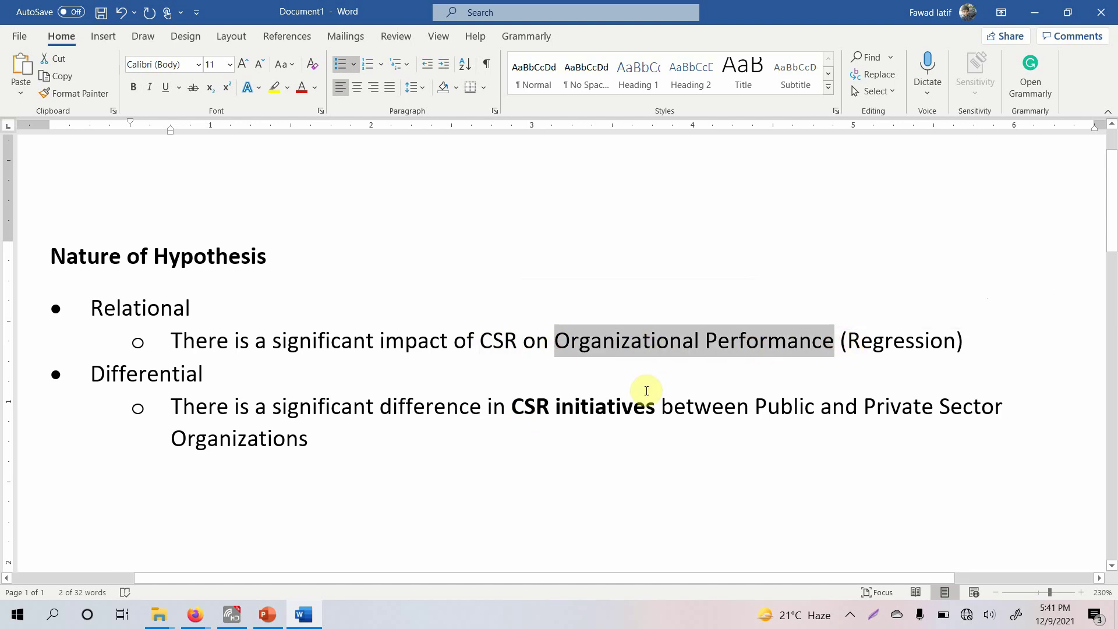
drag(512, 407, 653, 404)
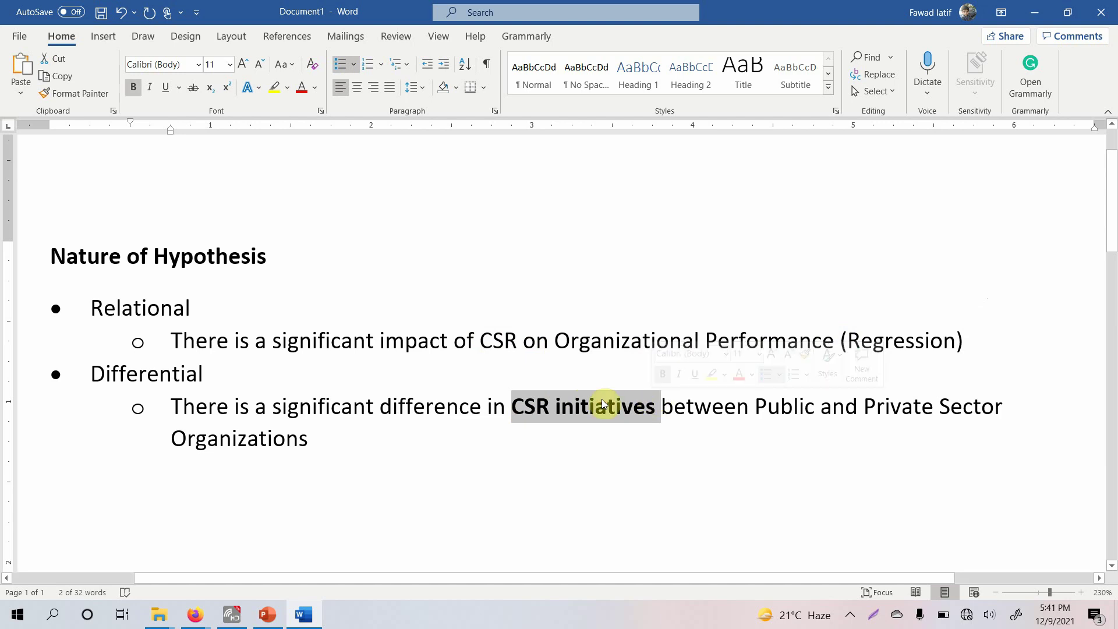
click(526, 408)
drag(510, 406, 608, 414)
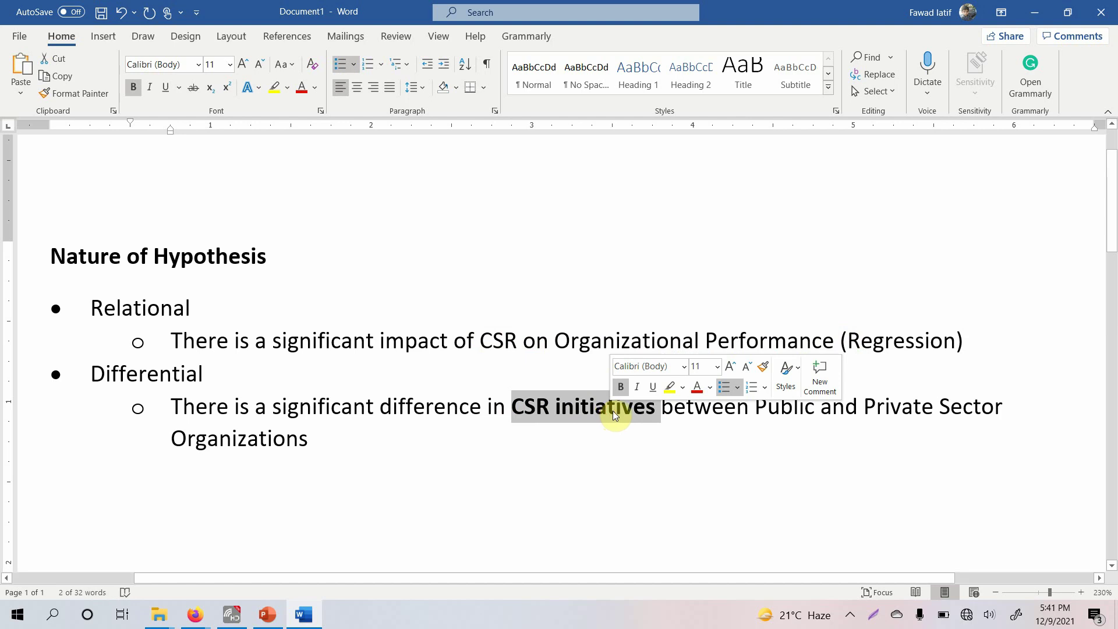
drag(755, 407, 594, 445)
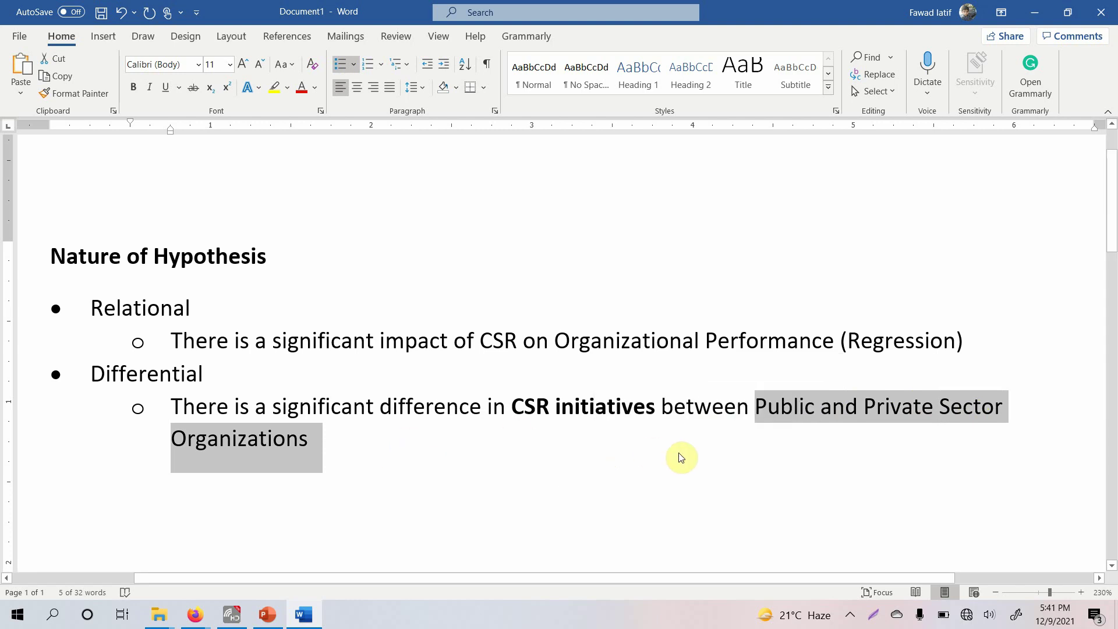
click(752, 402)
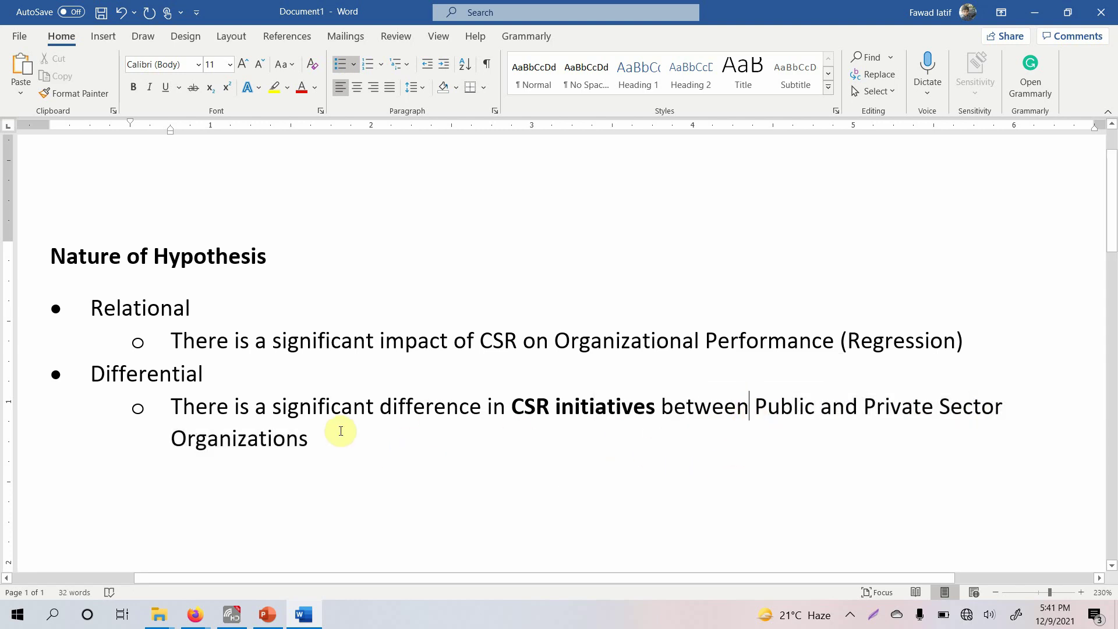
drag(755, 408, 995, 438)
drag(512, 406, 622, 409)
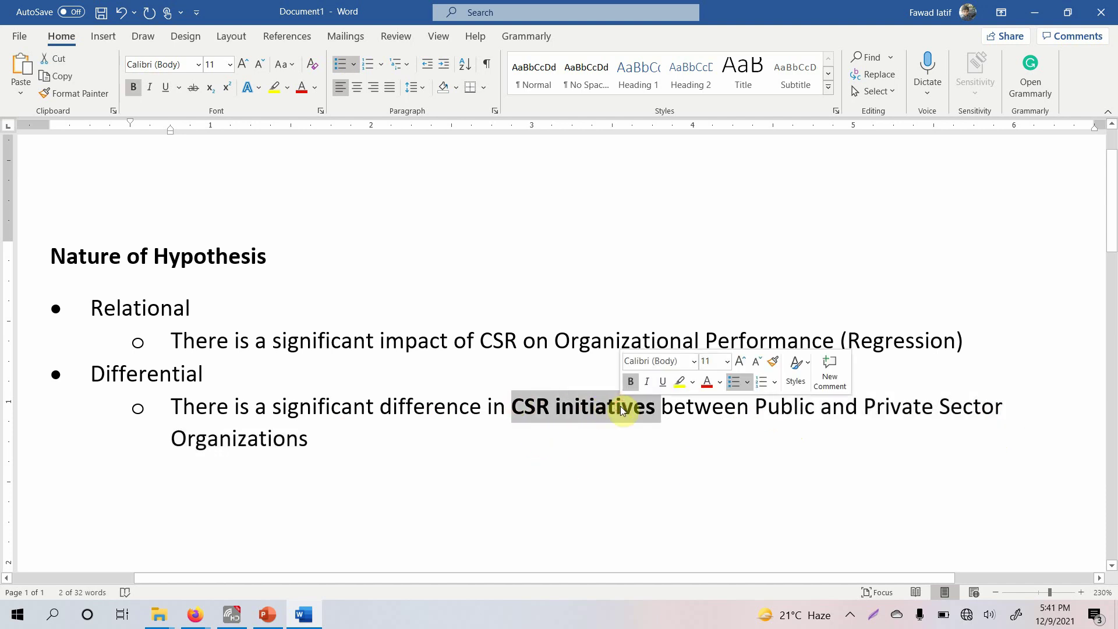
click(446, 437)
- Add a second Relational sub-point: 'There is a significantly positive impact of SL on Project Success'
key(Up)
key(Up)
key(Up)
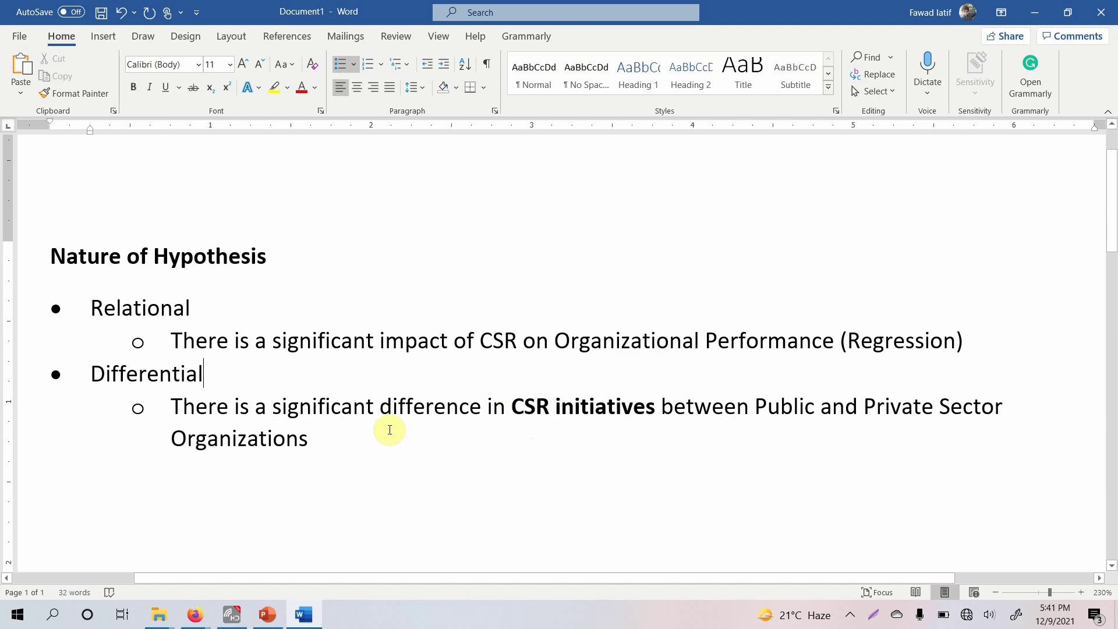
key(Return)
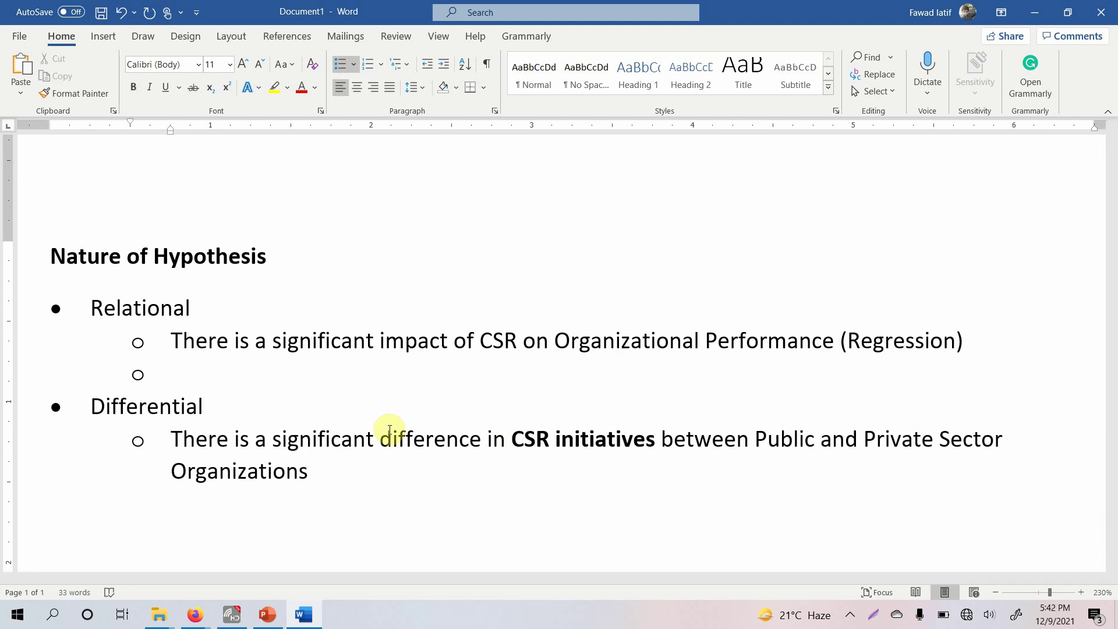
text(There i)
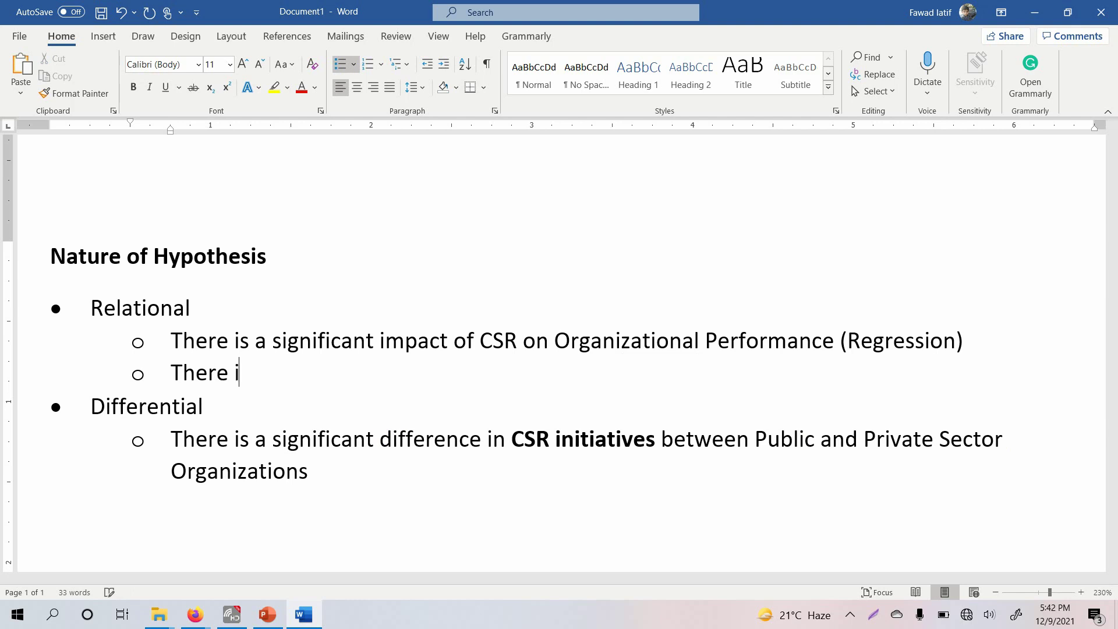
text(s a significant)
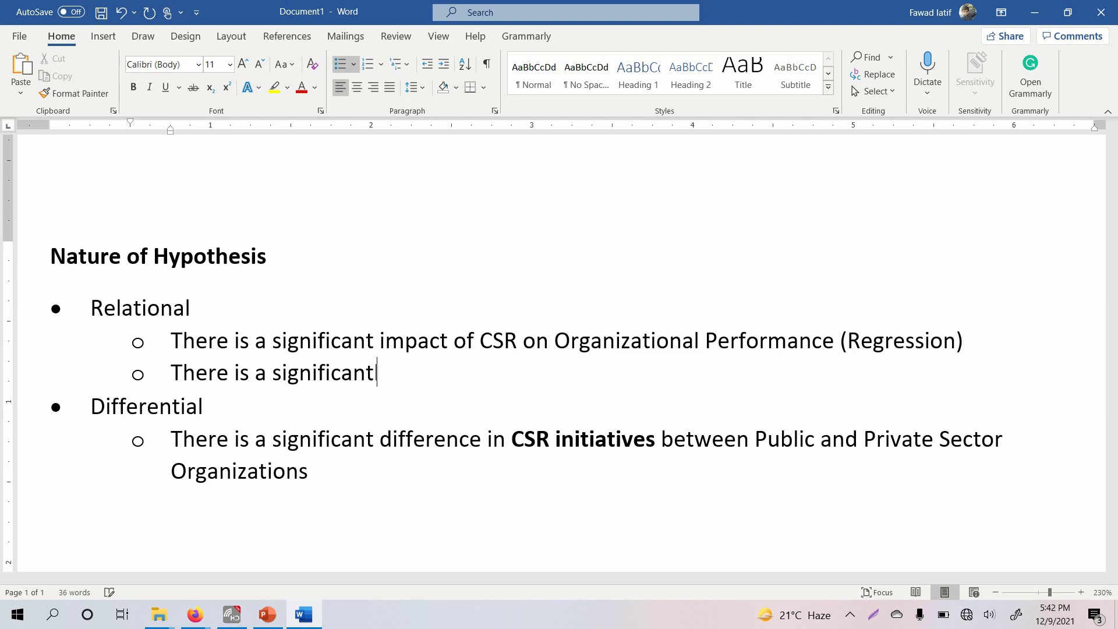
text(ly positive impact)
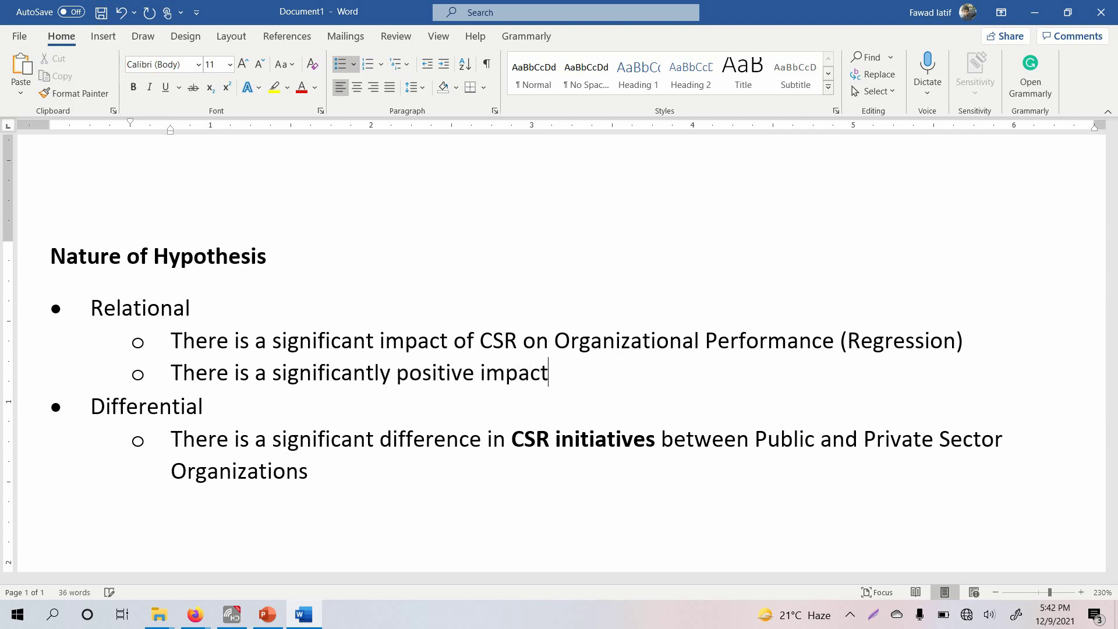
text( of SL on Project S)
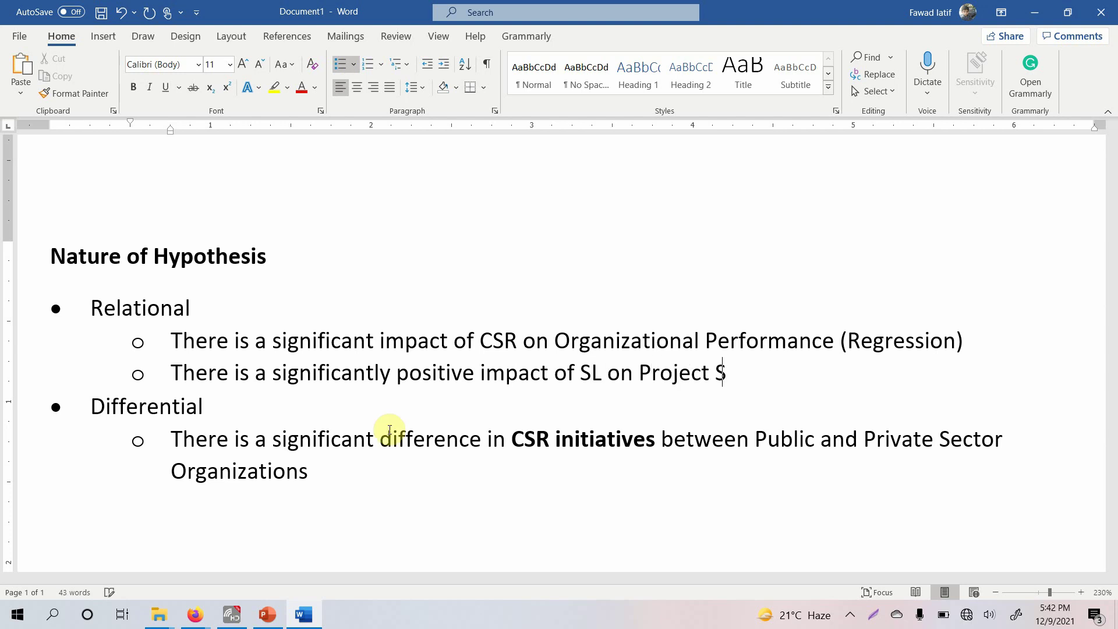
text(uccess)
- Highlight 'Project Success' and 'SL', then start an empty sub-bullet at the list's end
key(ctrl+shift+Left)
key(ctrl+shift+Left)
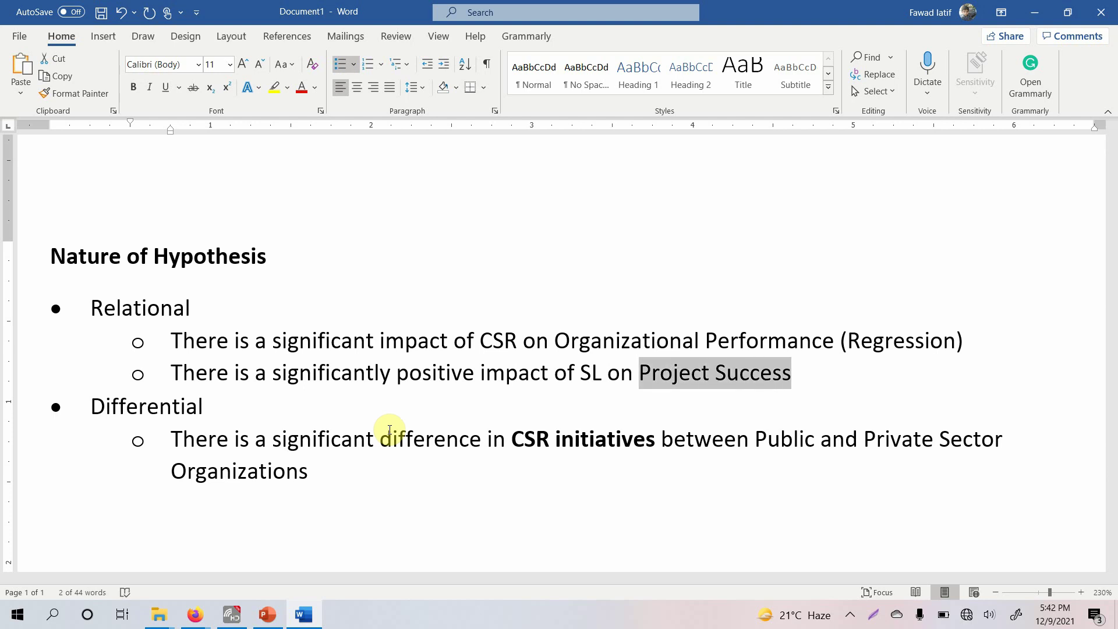
key(Left)
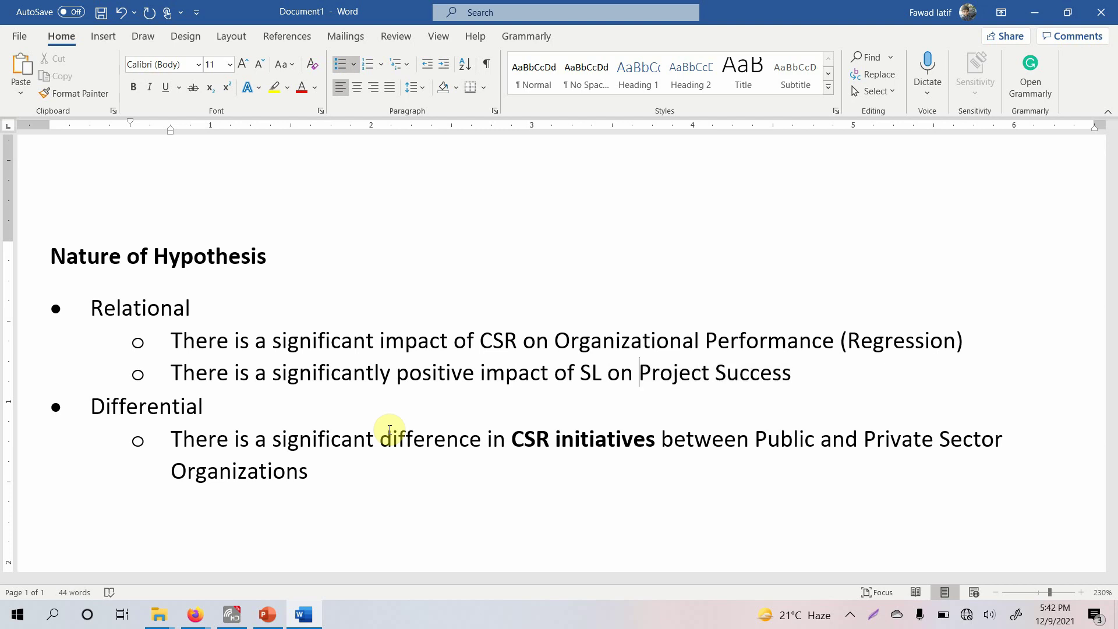
key(Right)
key(shift+Left)
key(shift+Left)
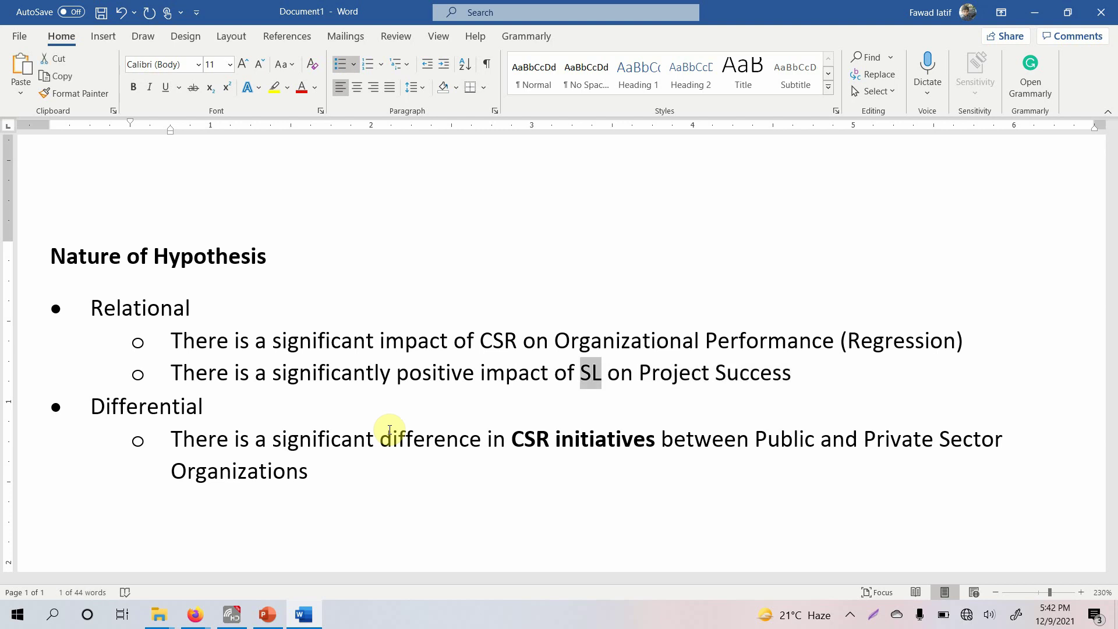
key(ctrl+End)
key(Return)
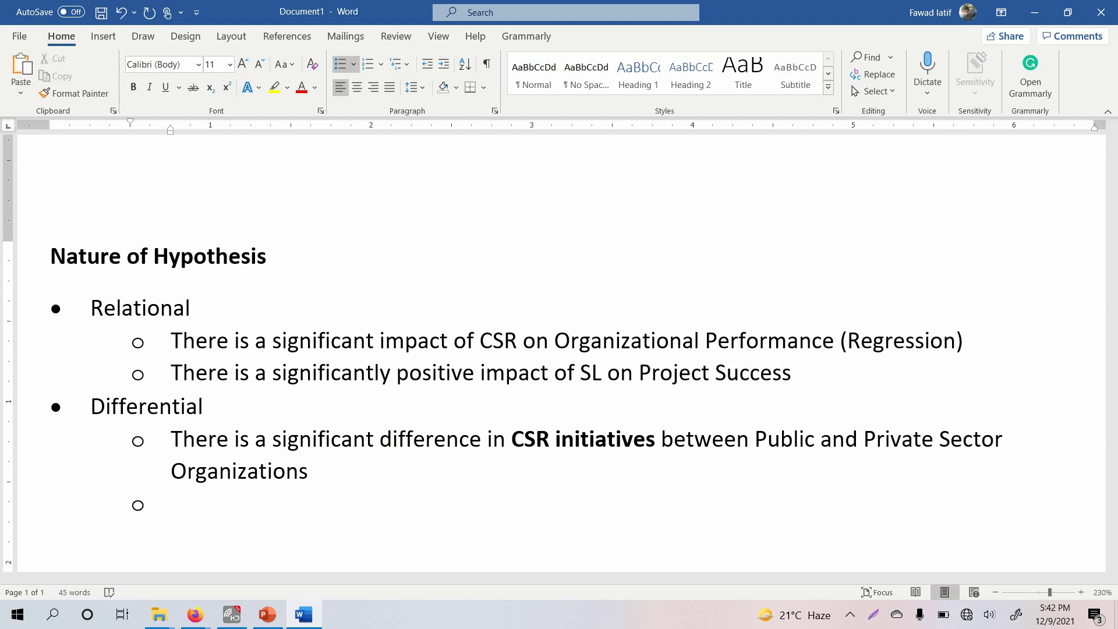
- Type 'There are significant differences in Organizational Commitment between Female and Male Employees' as the second Differential example
text(T)
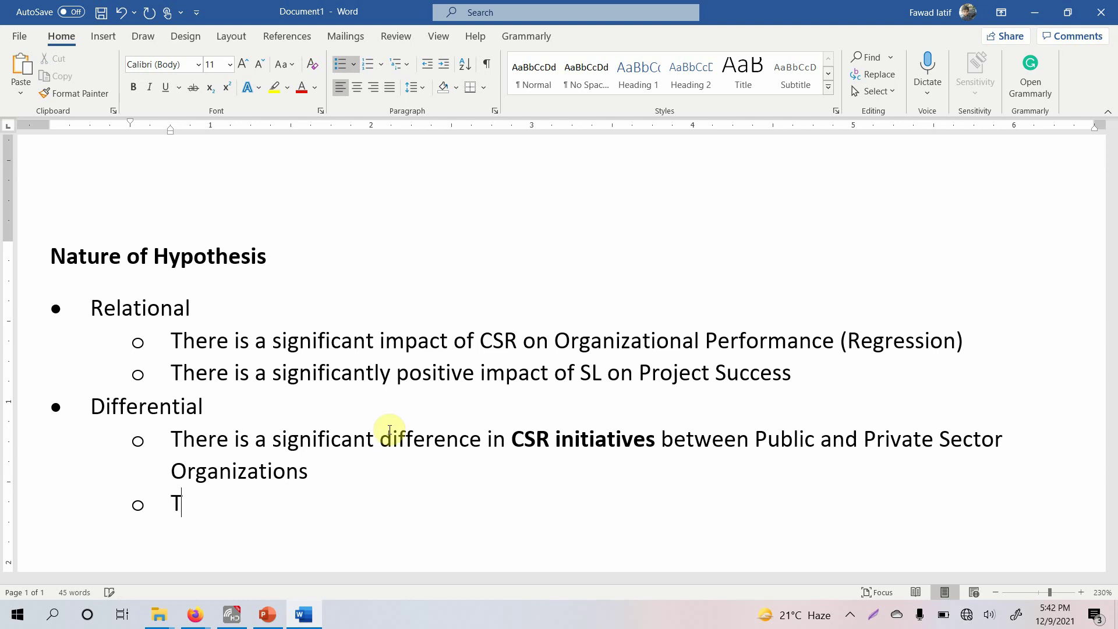
text(here is a significant idf)
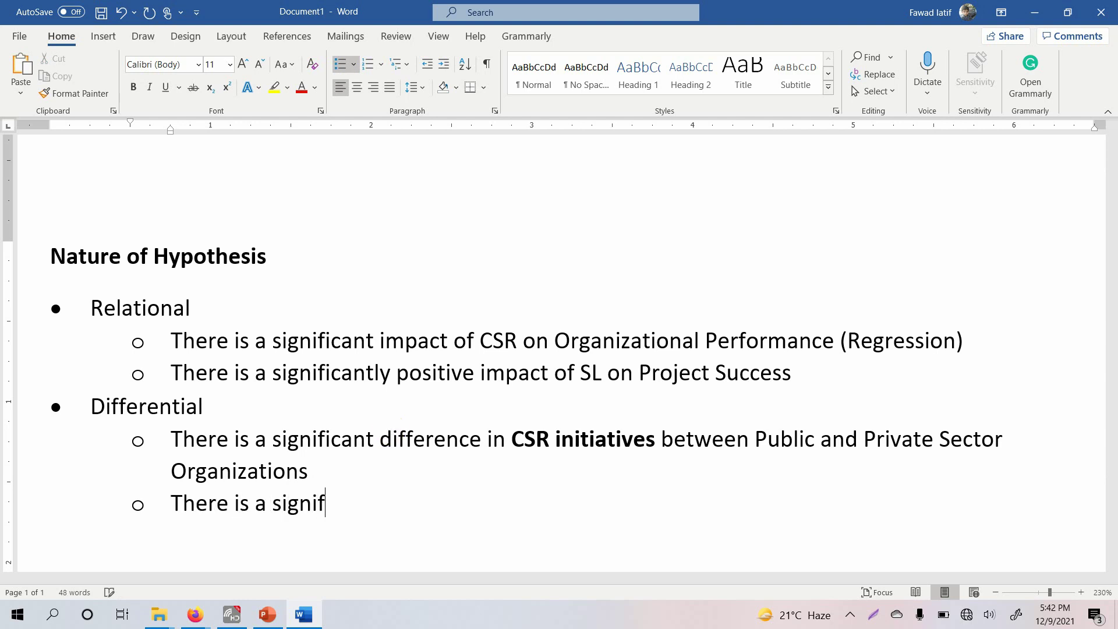
key(BackSpace)
key(BackSpace)
text(difference)
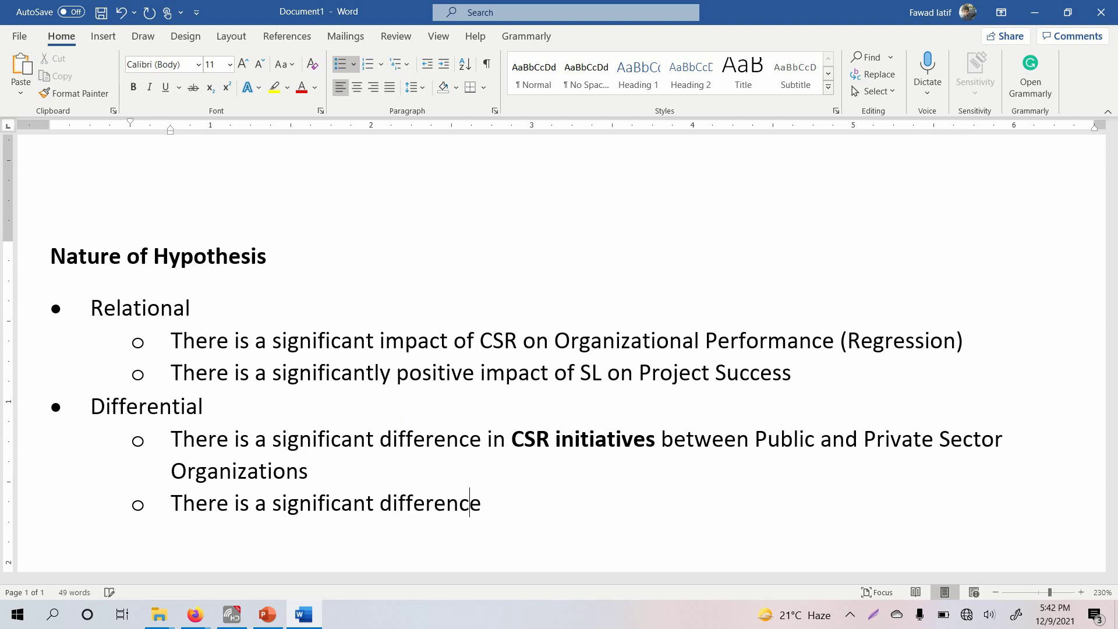
double_click(250, 502)
text(are)
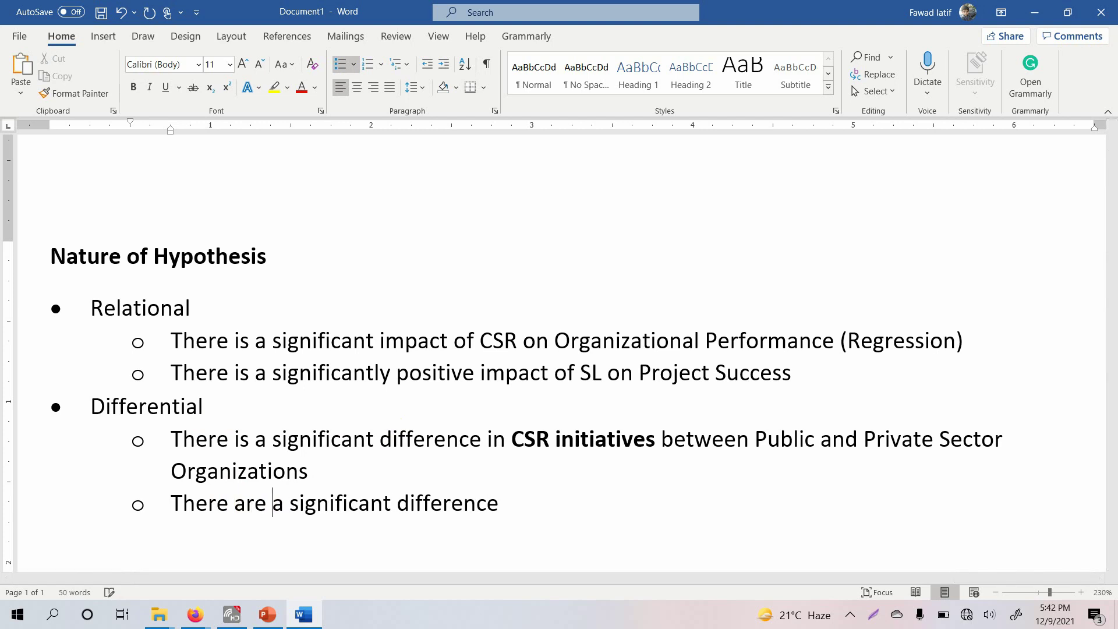
key(BackSpace)
key(End)
text(s)
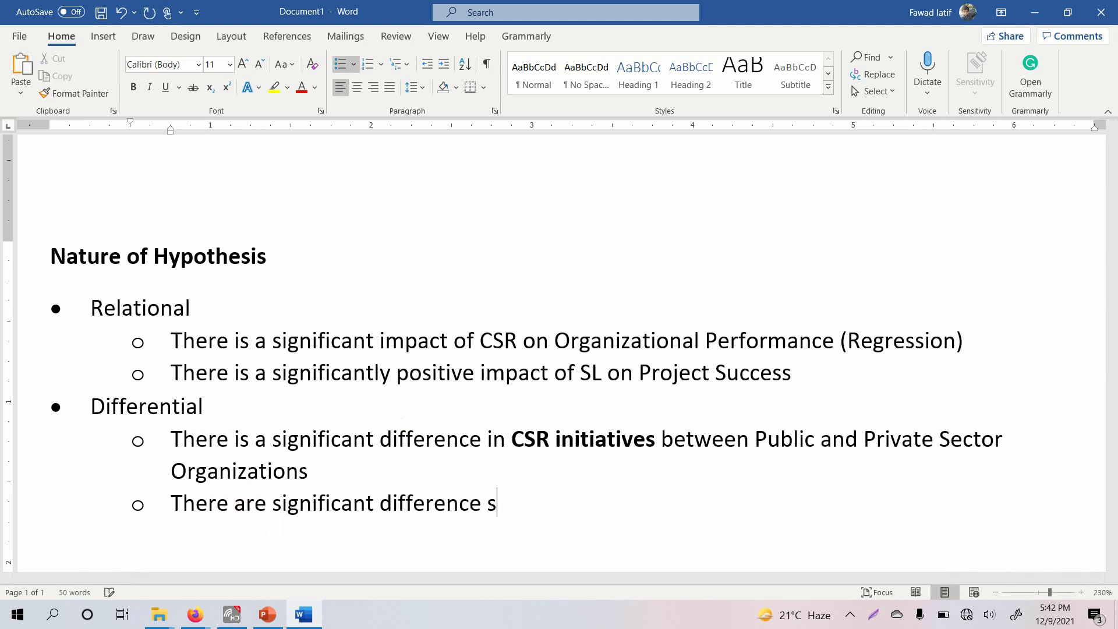
text(s in Org)
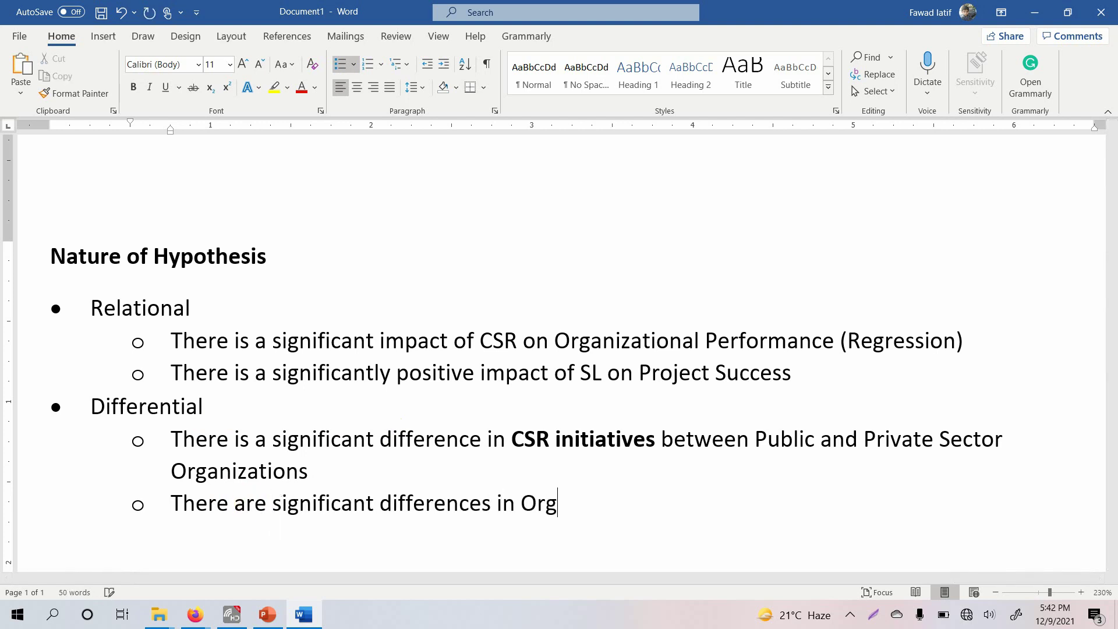
text(anizational Comm)
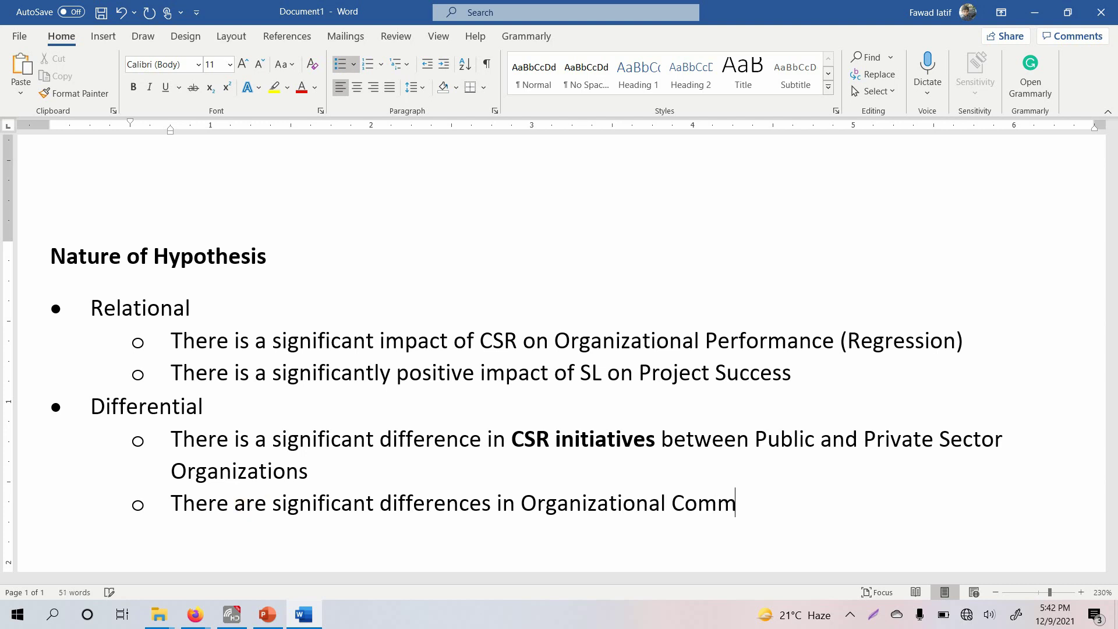
text(itment between )
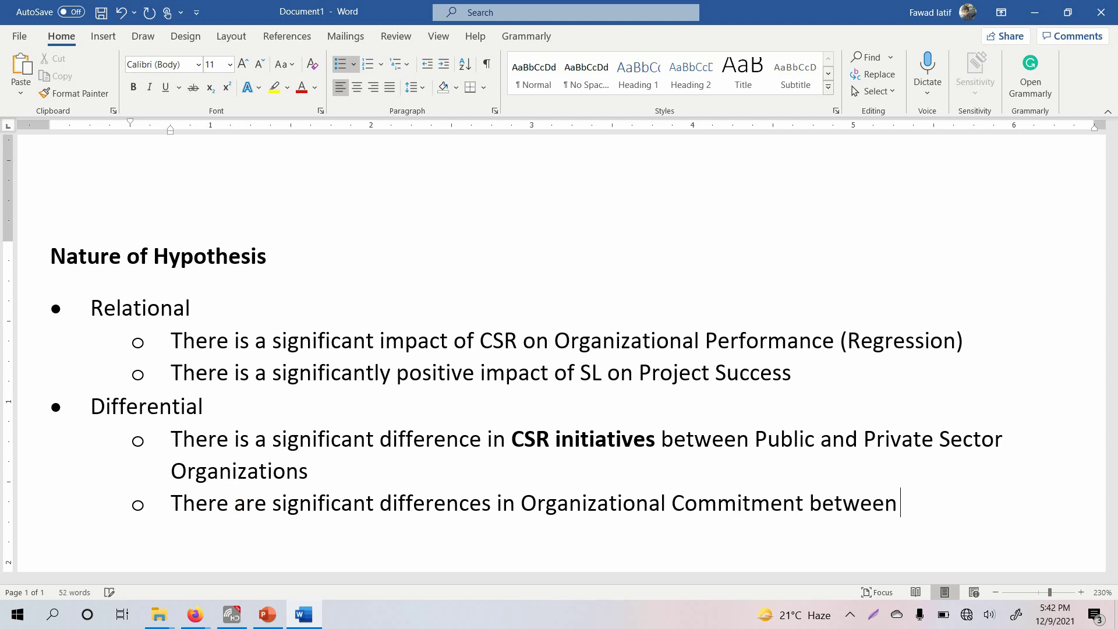
text(Female and Males Emp)
key(BackSpace)
key(BackSpace)
key(BackSpace)
key(BackSpace)
key(BackSpace)
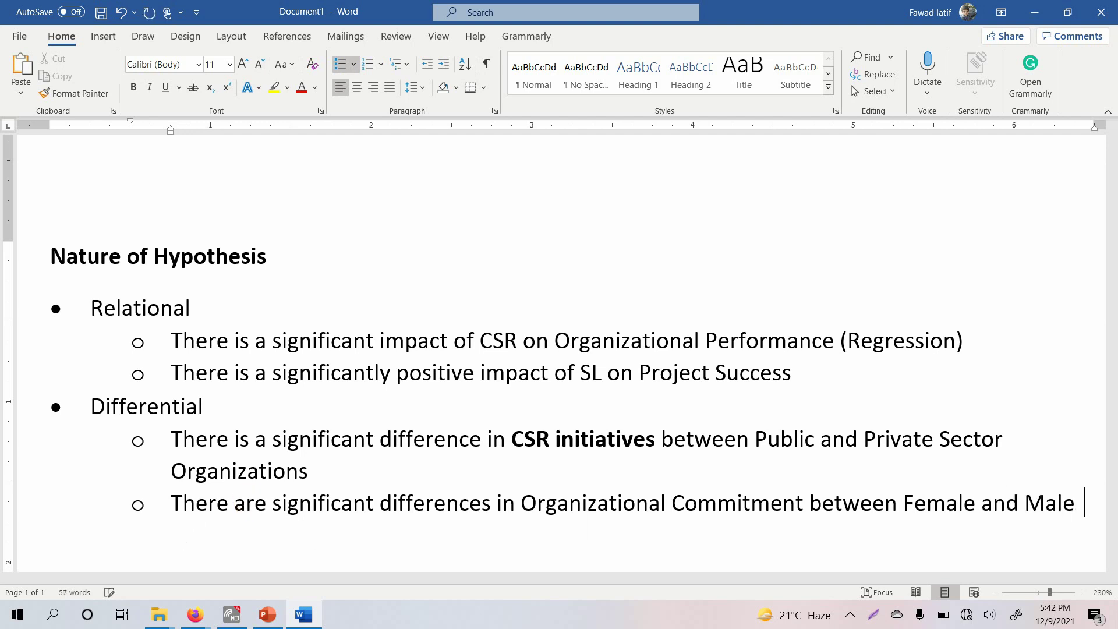
text(Employees)
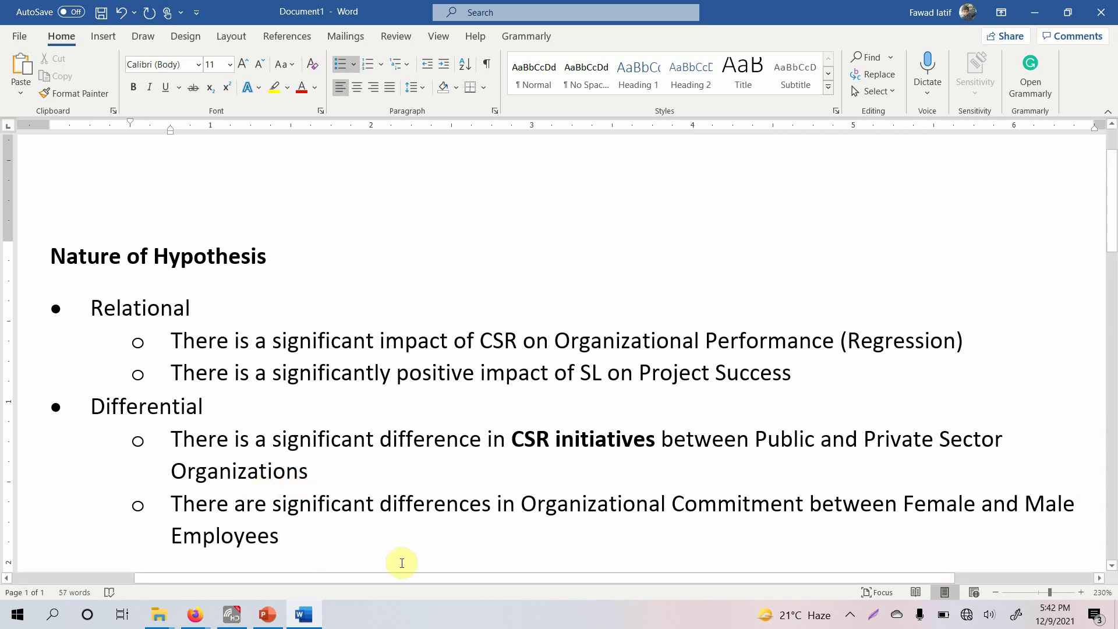
- Highlight the variables and append '- Gender (Male and Female)' after 'Employees'
drag(522, 502, 760, 518)
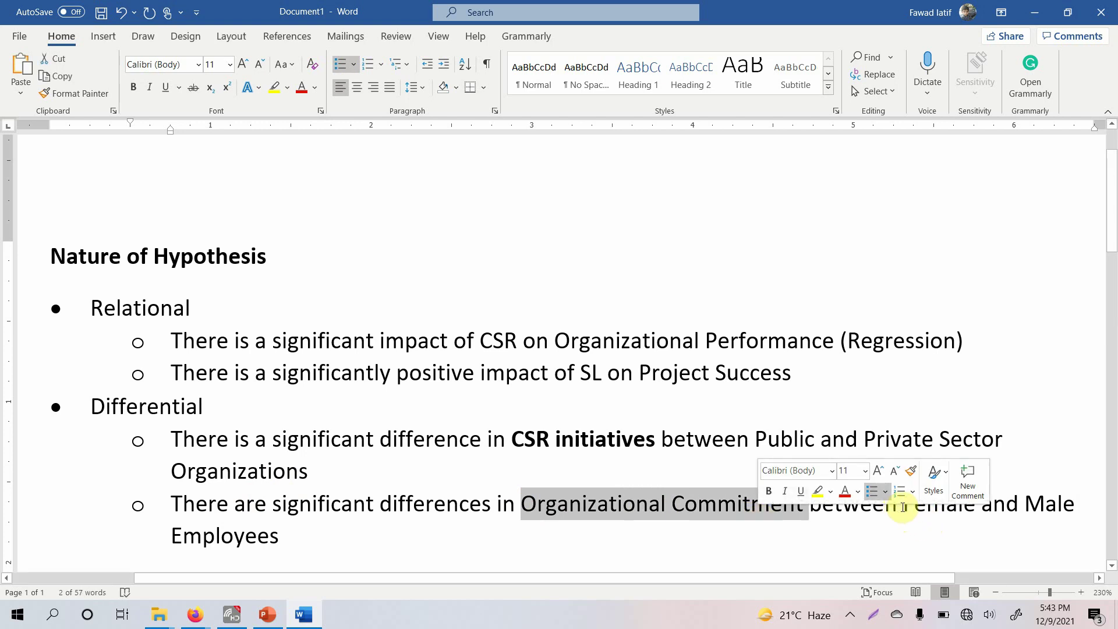
drag(903, 510, 1041, 531)
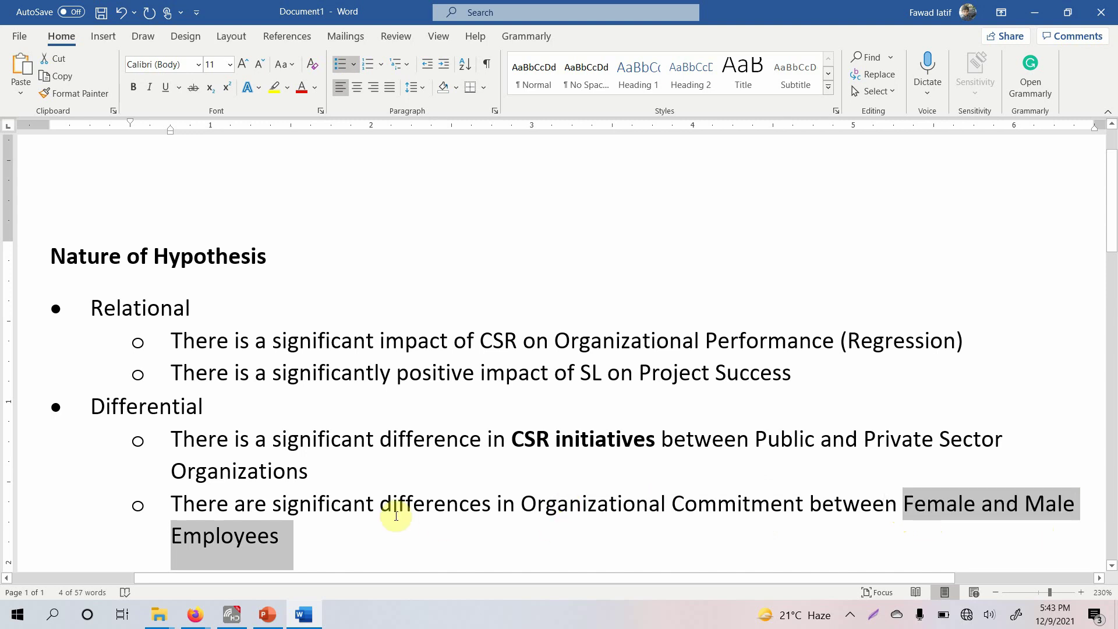
click(343, 528)
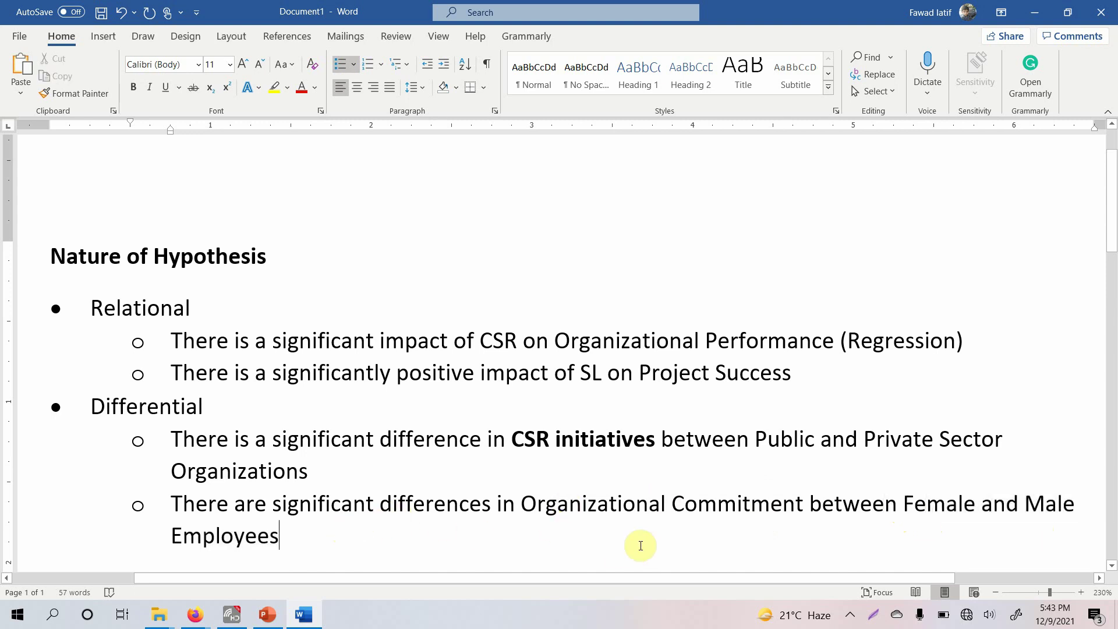
text(- Gender)
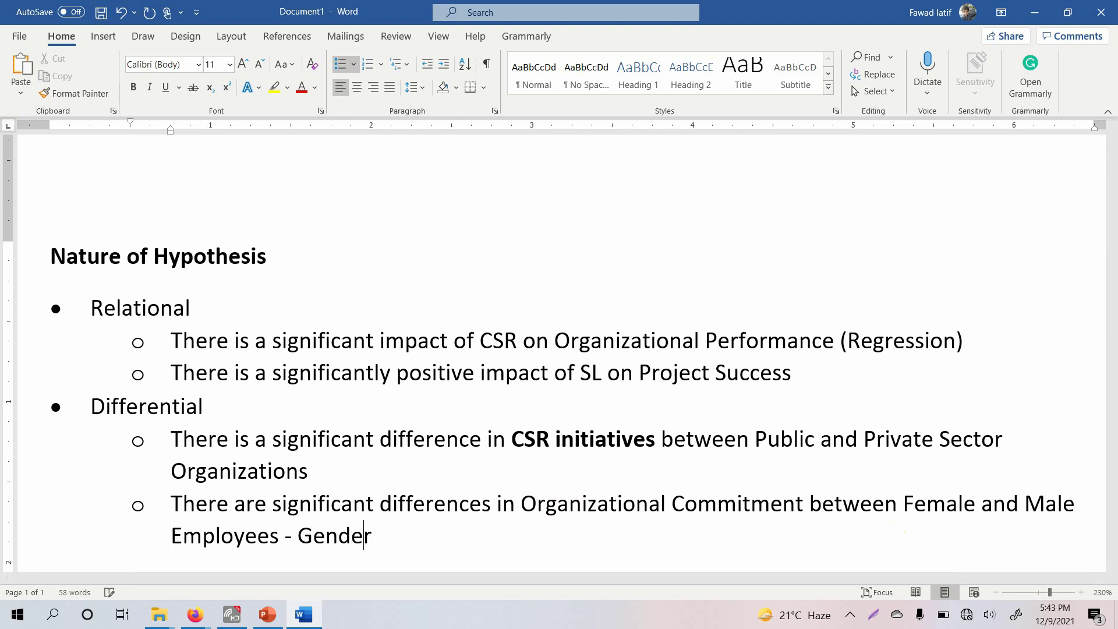
text( (M)
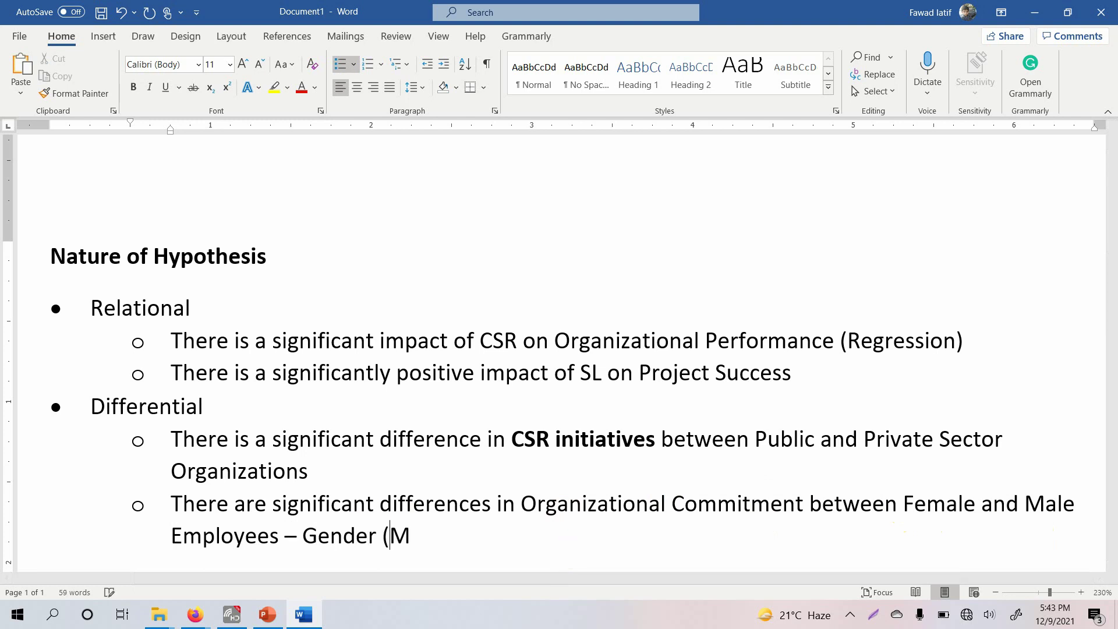
text(ale and Female))
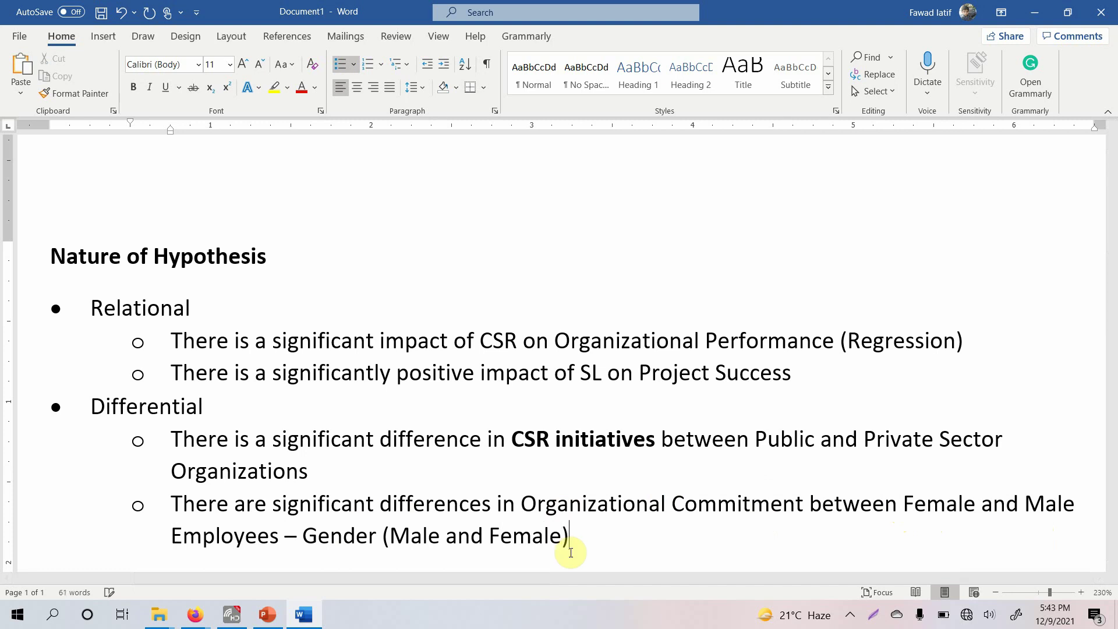
- Highlight Organizational Commitment, Gender and Male and Female in the second Differential example while explaining
key(shift+Right)
key(shift+Right)
key(shift+Right)
key(shift+Right)
key(shift+Right)
key(shift+Right)
key(shift+Right)
key(shift+Right)
key(shift+Right)
key(shift+Right)
key(shift+Right)
key(shift+Right)
key(shift+Right)
key(shift+Right)
key(shift+Right)
key(shift+Right)
key(shift+Right)
key(shift+Right)
key(shift+Right)
key(shift+Right)
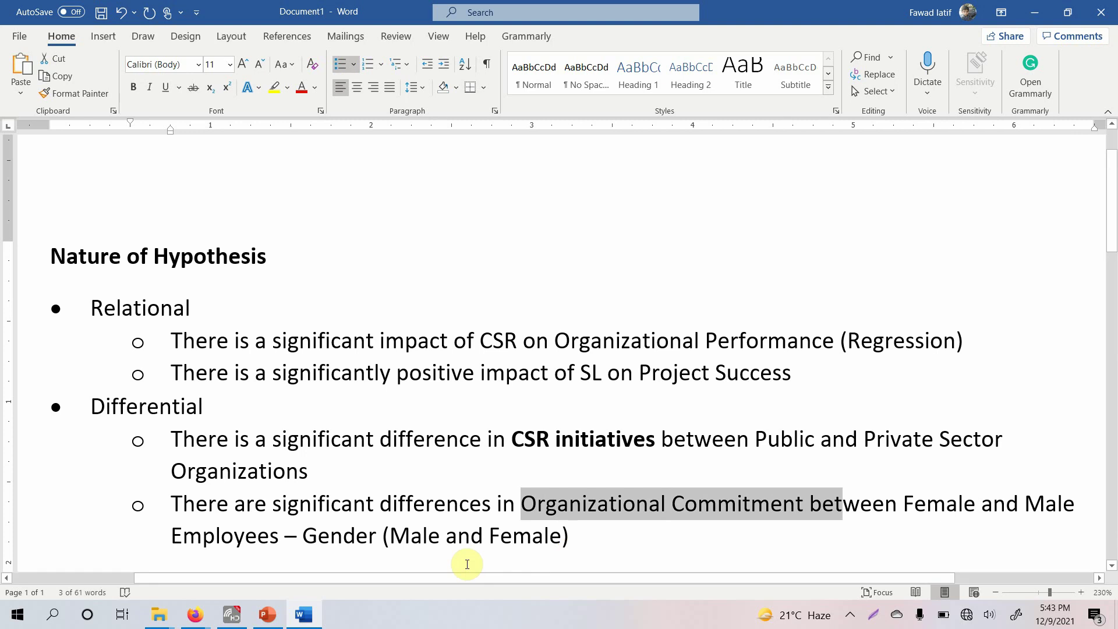
drag(389, 535, 527, 541)
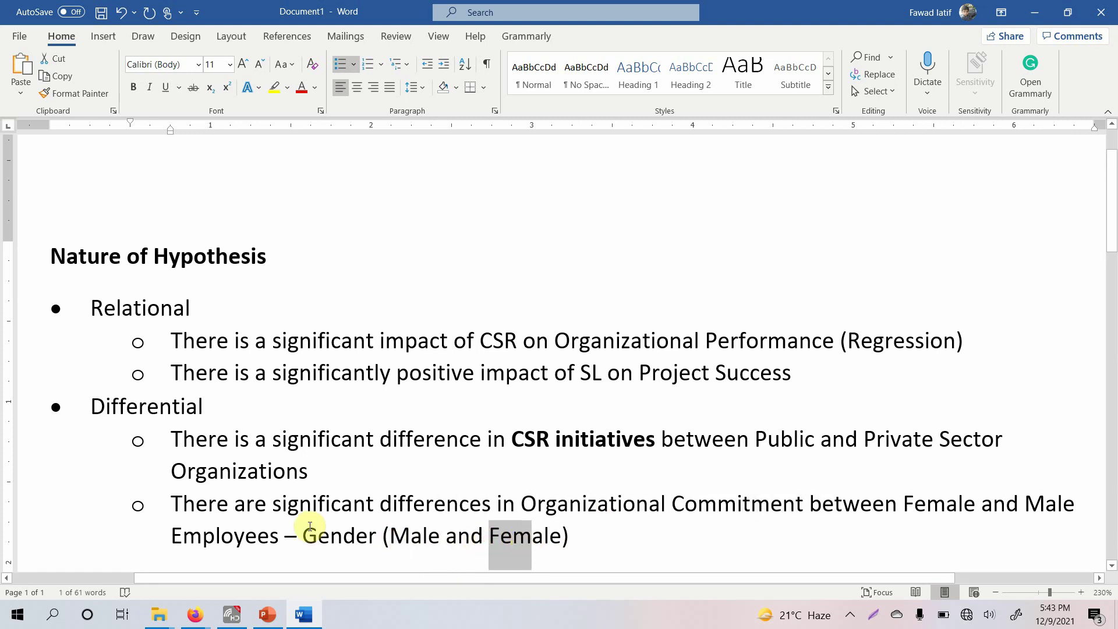
drag(302, 535, 377, 540)
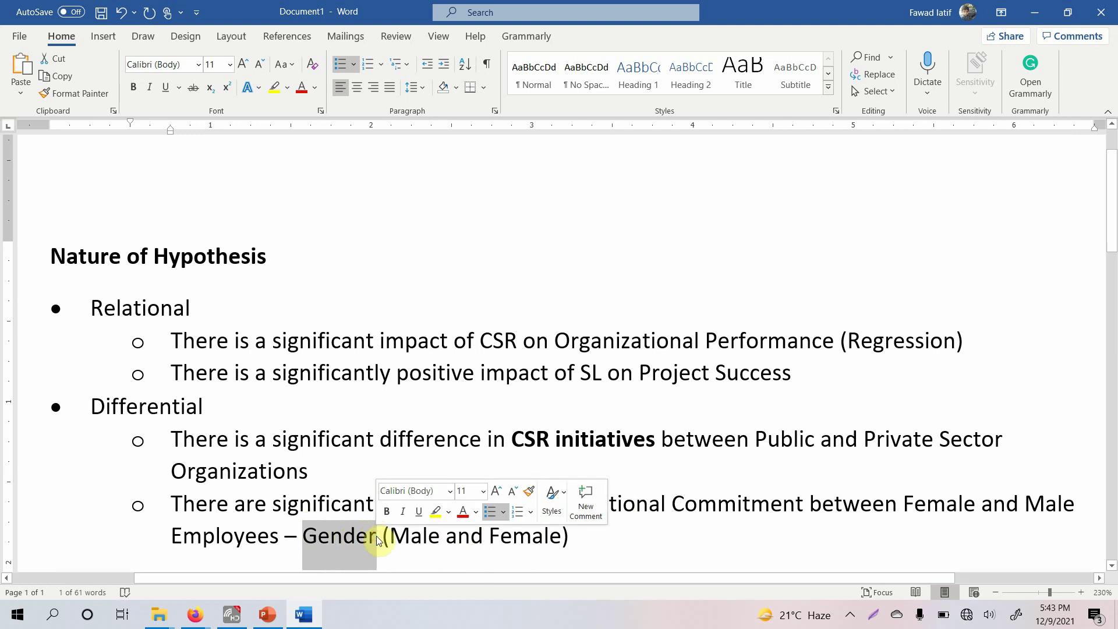
click(699, 516)
click(520, 506)
drag(555, 500, 735, 504)
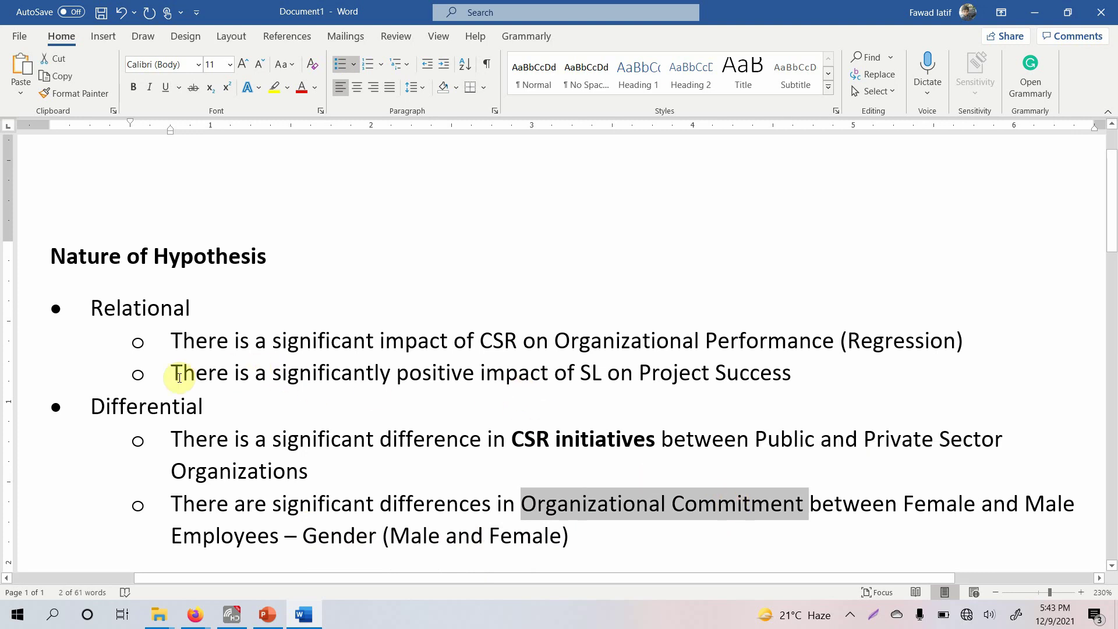
- Highlight the Differential and Relational headings and '(Regression)', then scroll down the page
drag(93, 405, 230, 438)
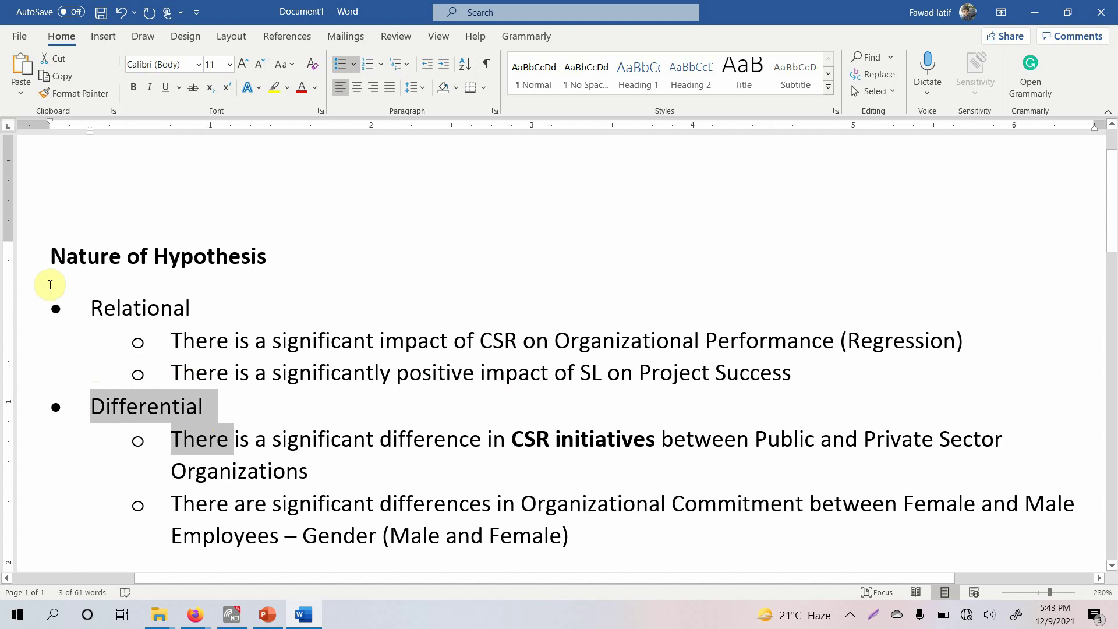
drag(92, 309, 196, 311)
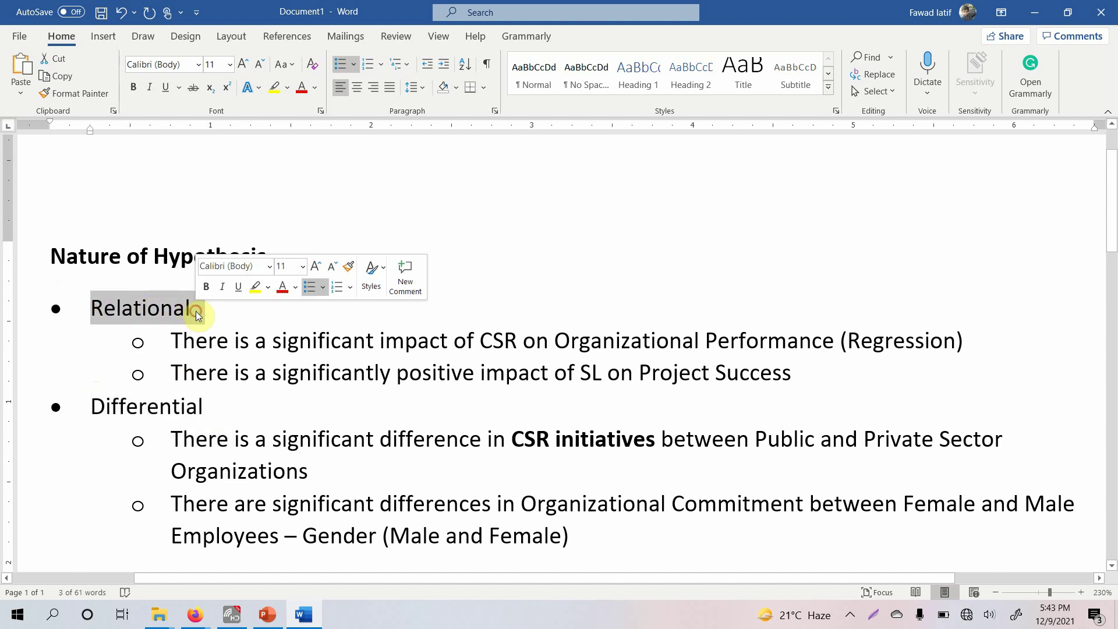
key(ctrl+End)
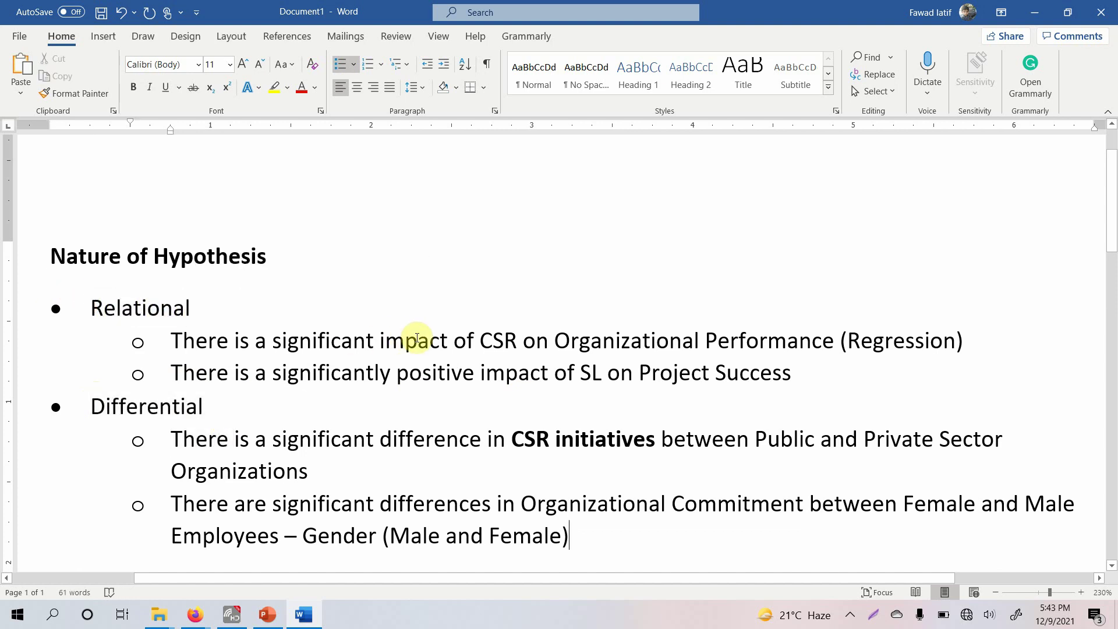
drag(839, 341, 961, 337)
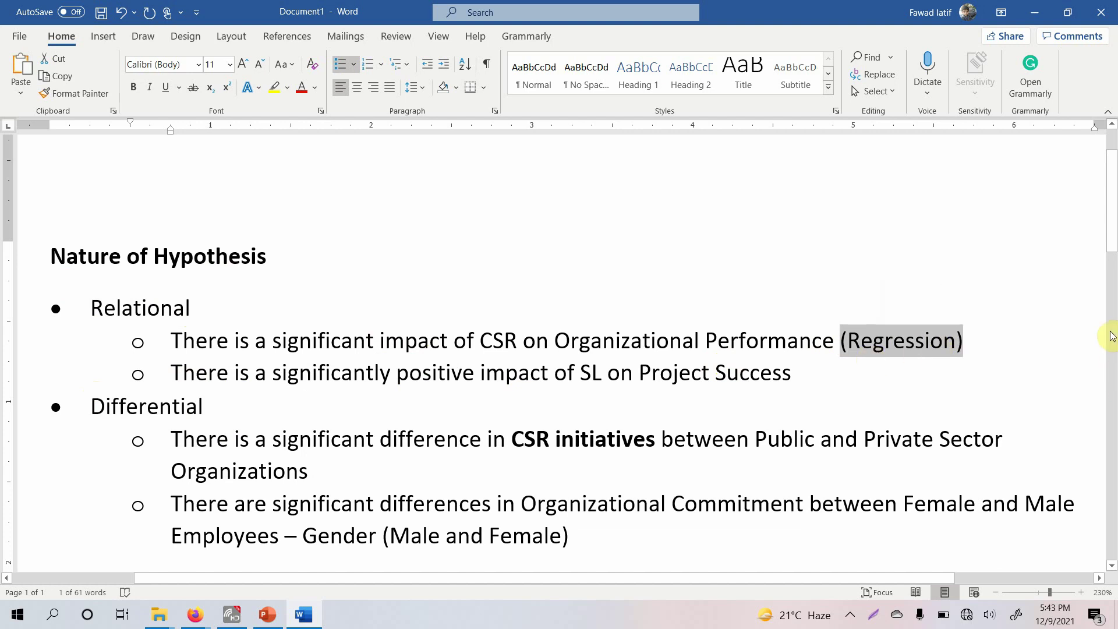
drag(1114, 217, 1113, 269)
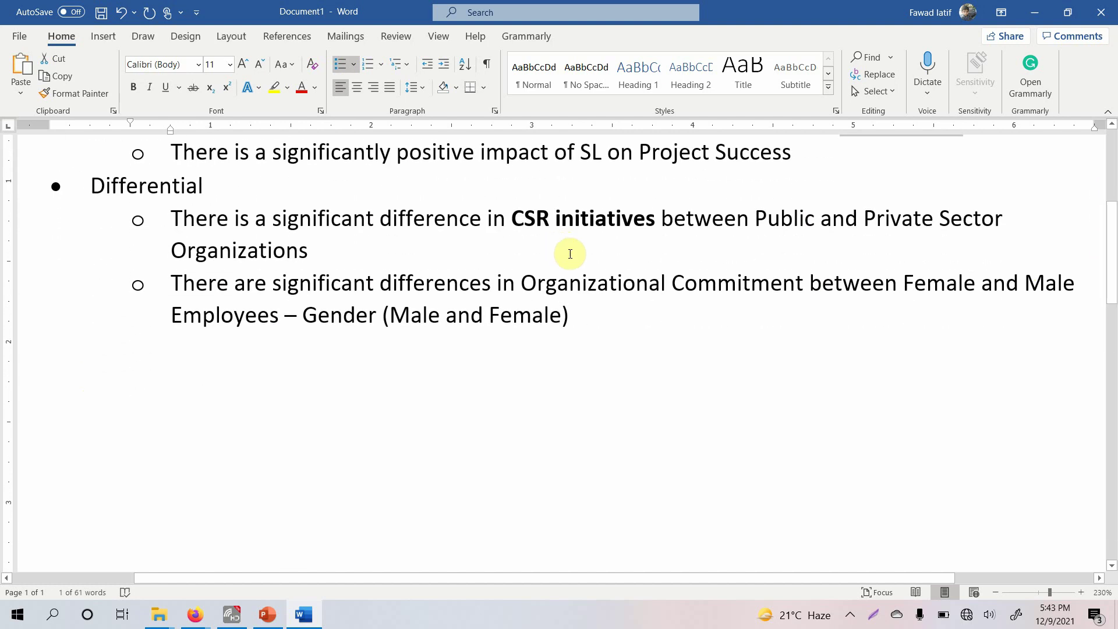
- Below the gender example, add a top-level bullet '1 DV and An Independent Categorical Variable with Two Categories'
click(592, 309)
key(Return)
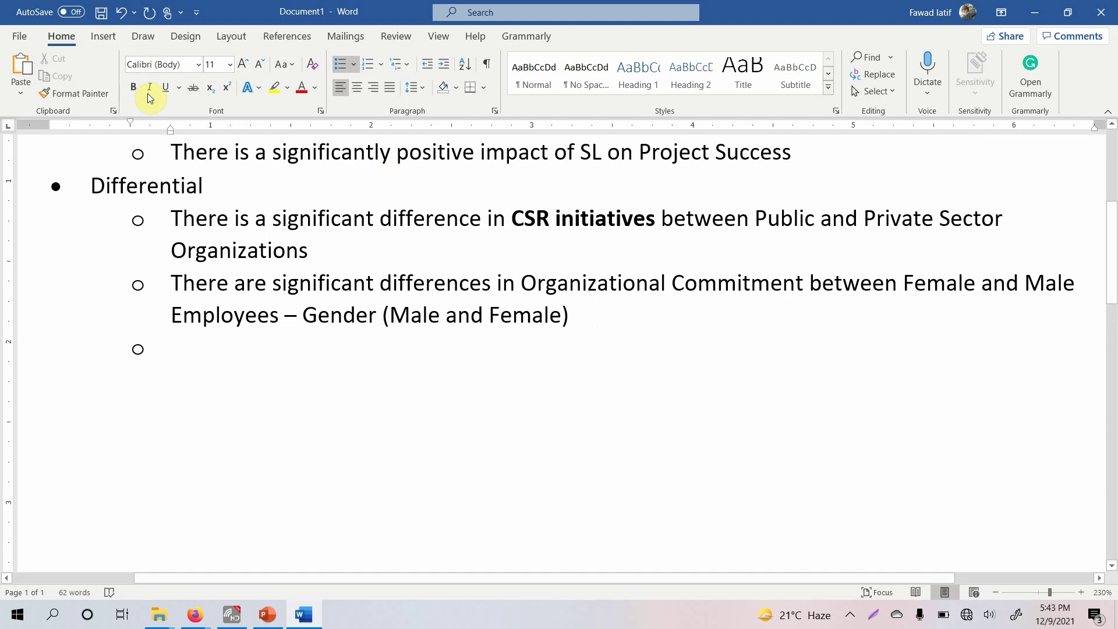
key(shift+Tab)
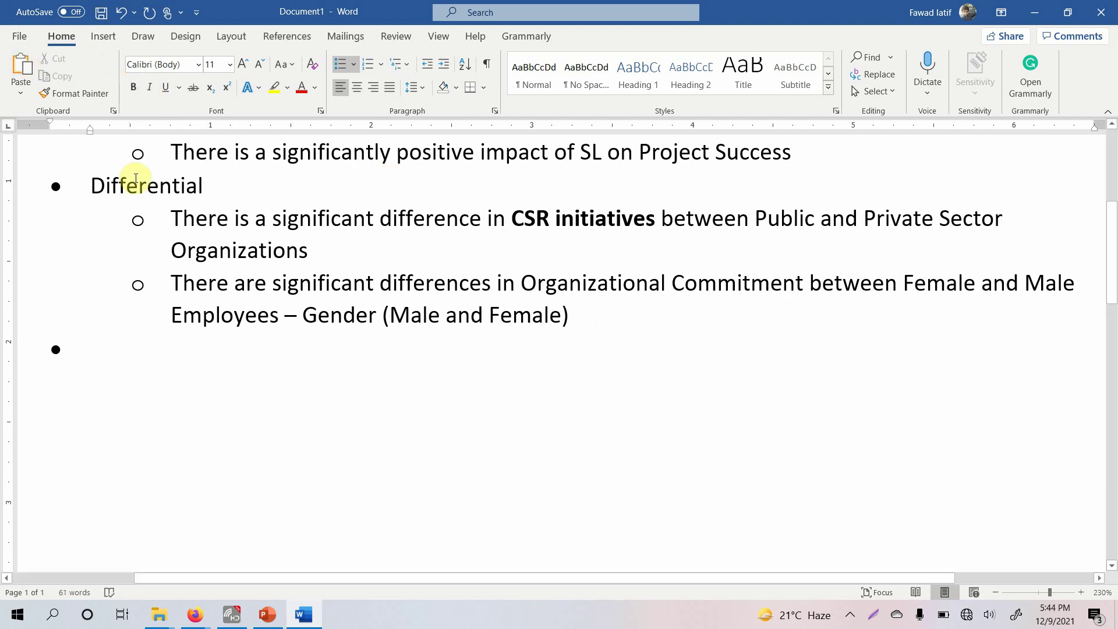
text(! DV)
key(BackSpace)
key(BackSpace)
key(BackSpace)
key(BackSpace)
text(1)
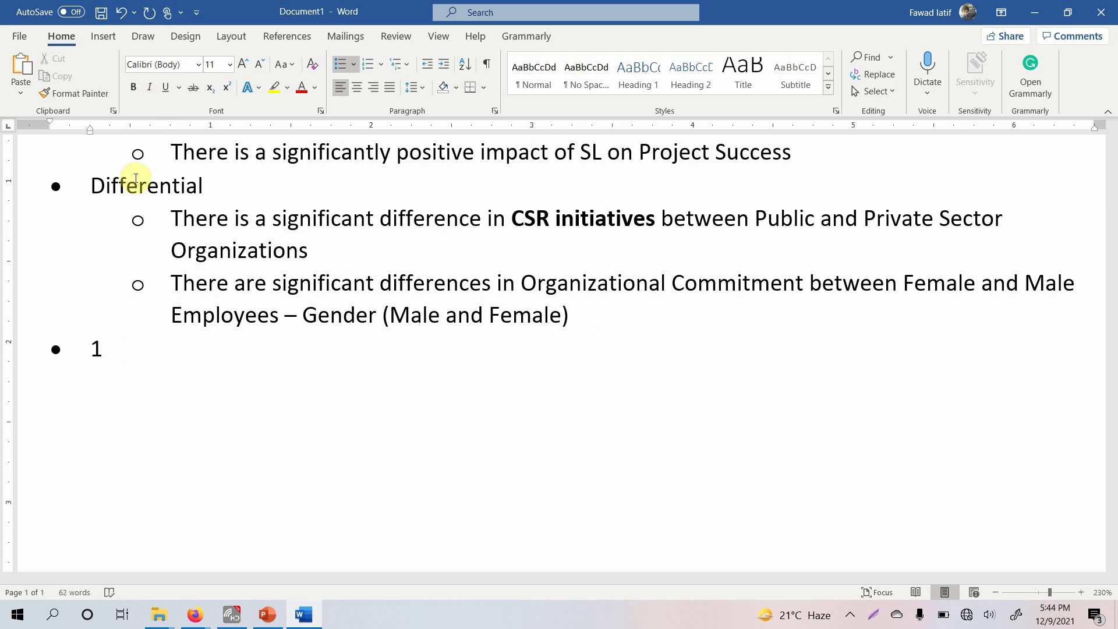
text( DV and)
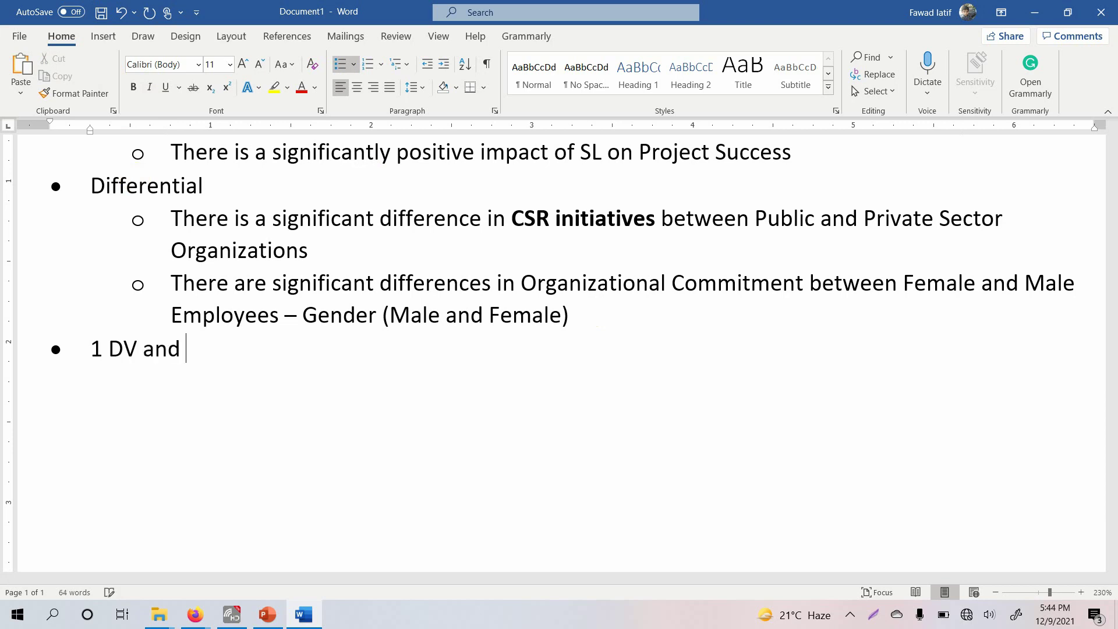
text( An )
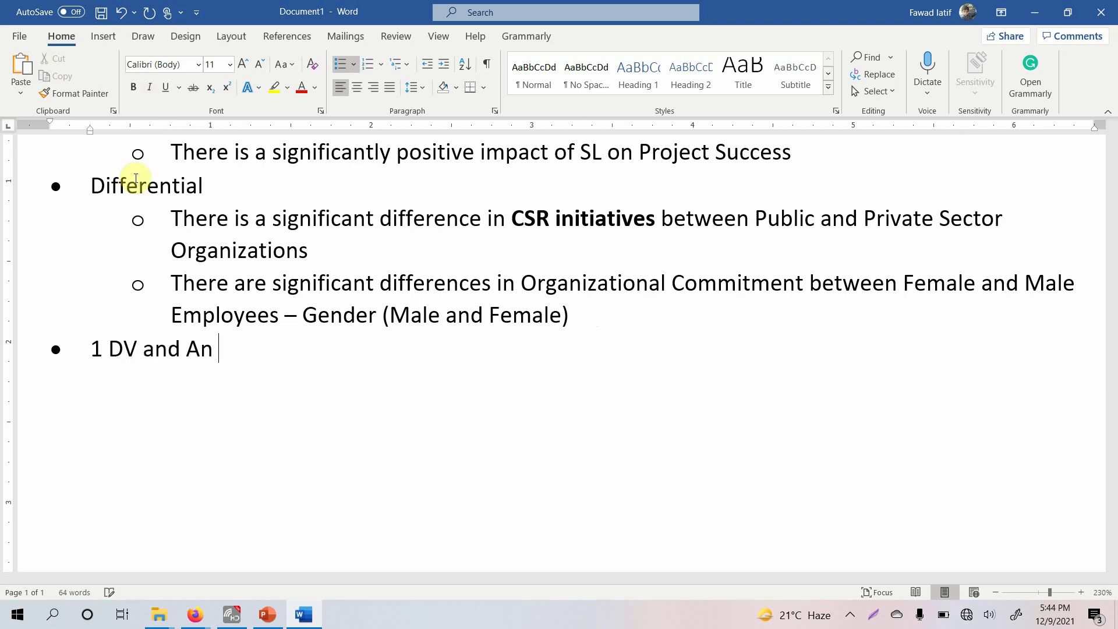
text(Independent Va)
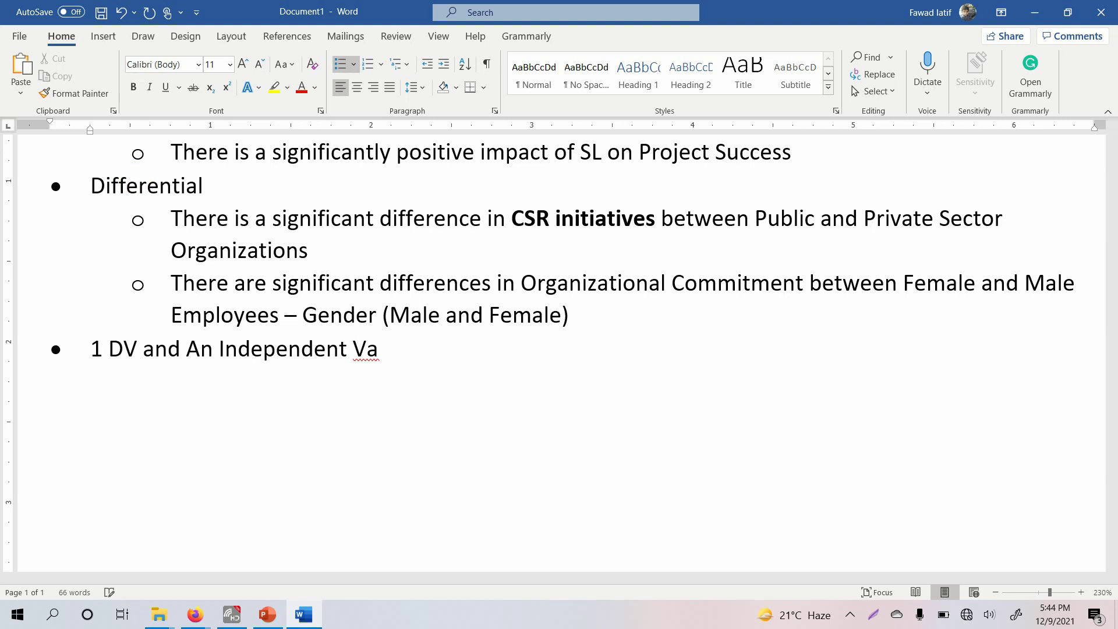
text(riable)
key(Left)
key(Left)
key(Left)
key(Left)
key(Left)
key(Left)
key(Left)
key(Left)
key(Left)
text(Categorica)
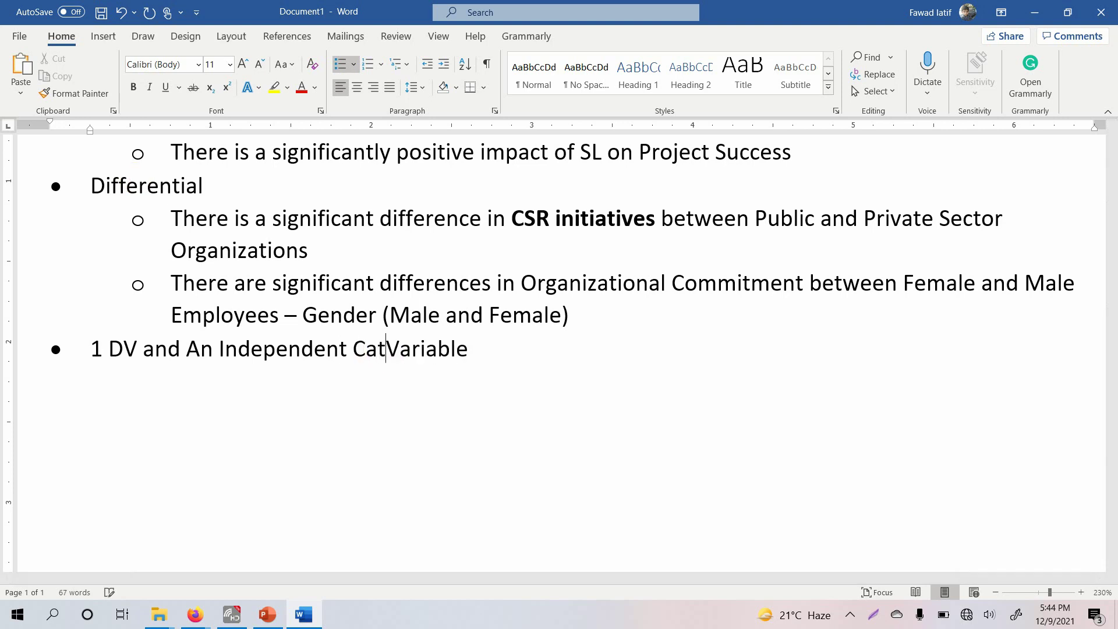
text(l)
key(End)
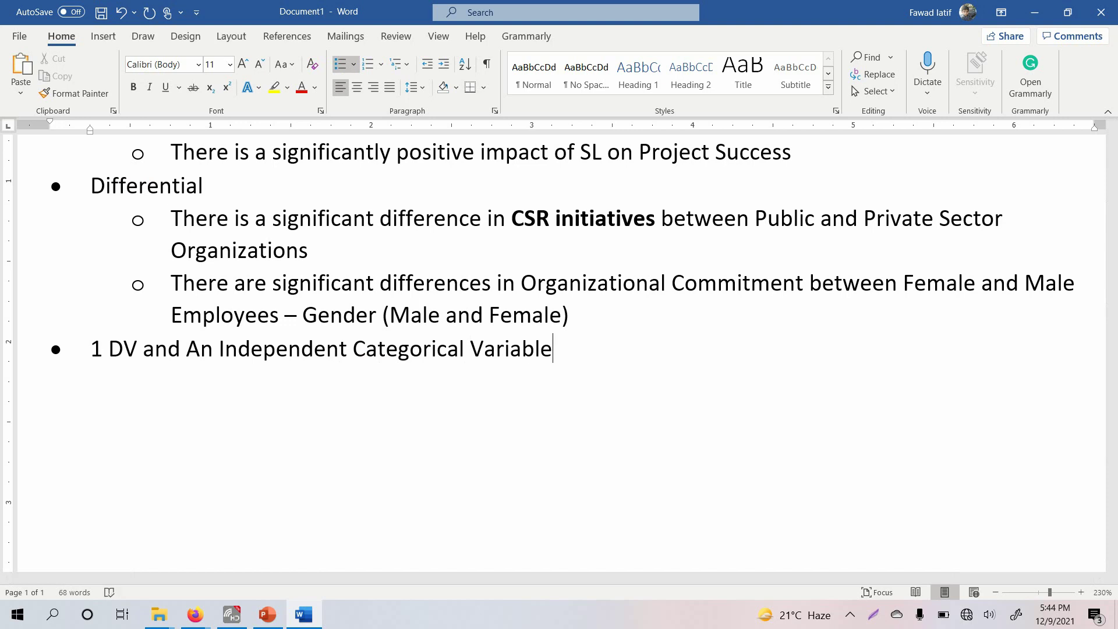
text(with Two )
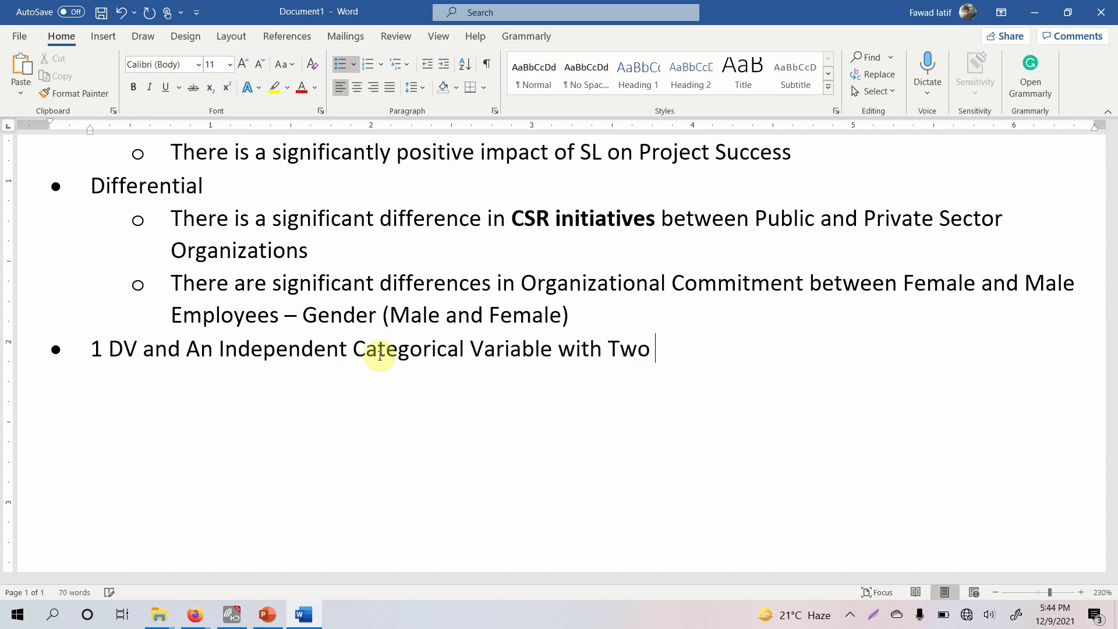
text(Categories)
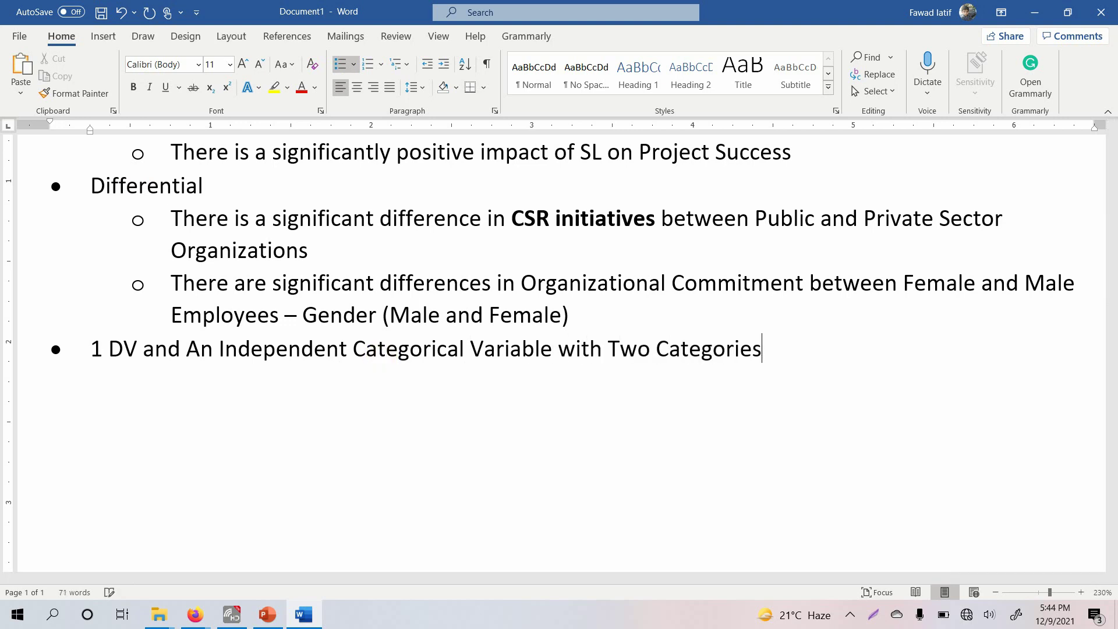
key(Return)
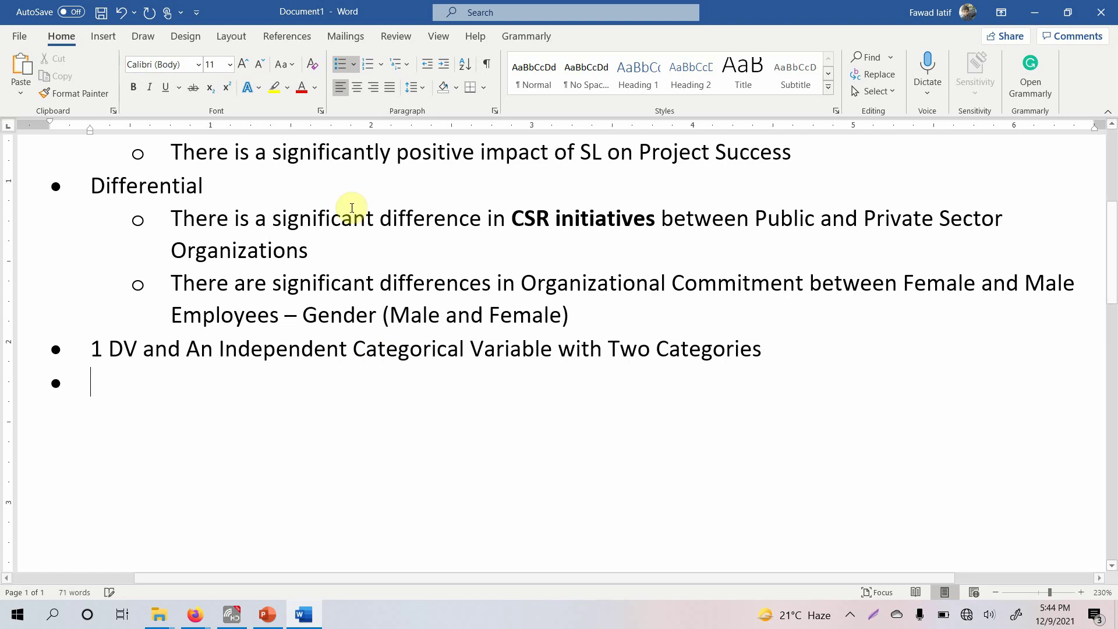
- Add indented sub-bullets 'Independent Sample T Test' and 'Mann Whitney U Test' under the categorical bullet
click(444, 64)
text(Independent)
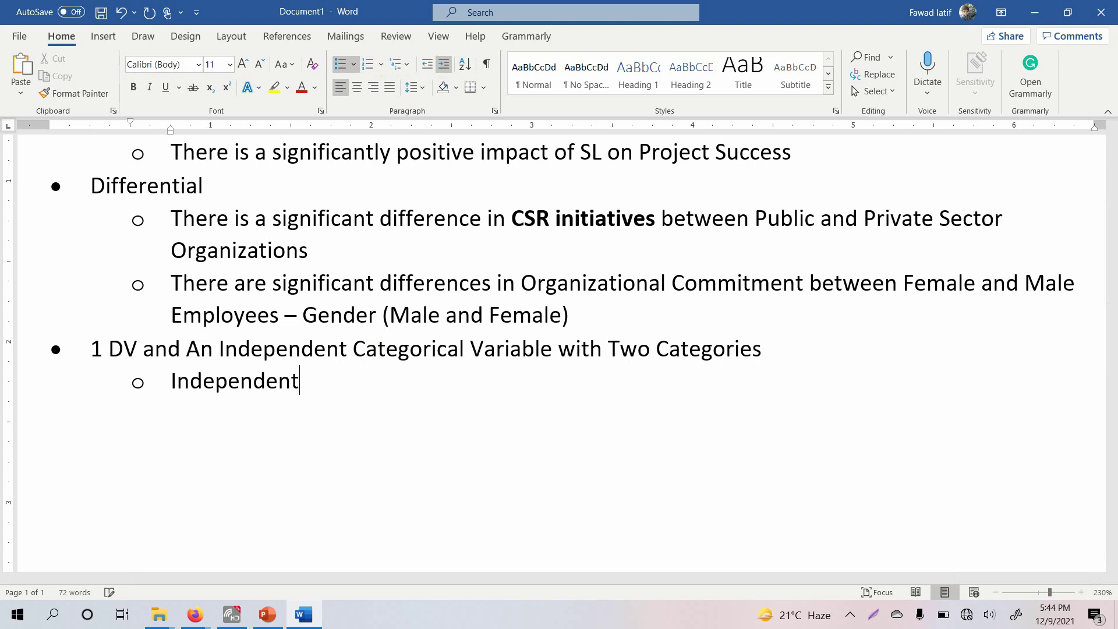
text( Sample T Test)
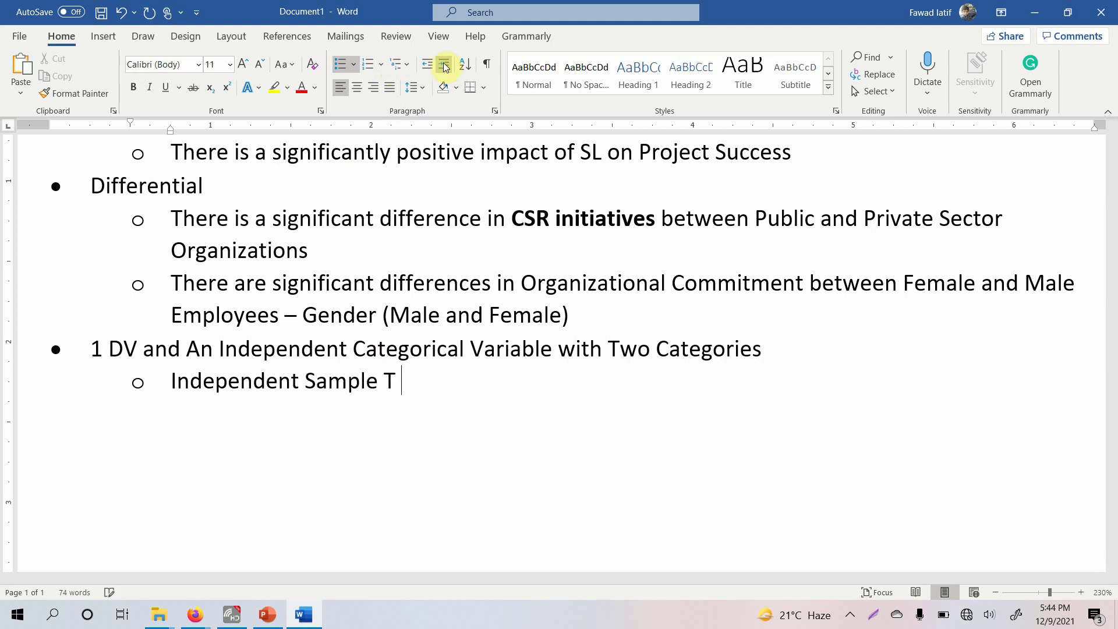
key(Return)
text(Ma)
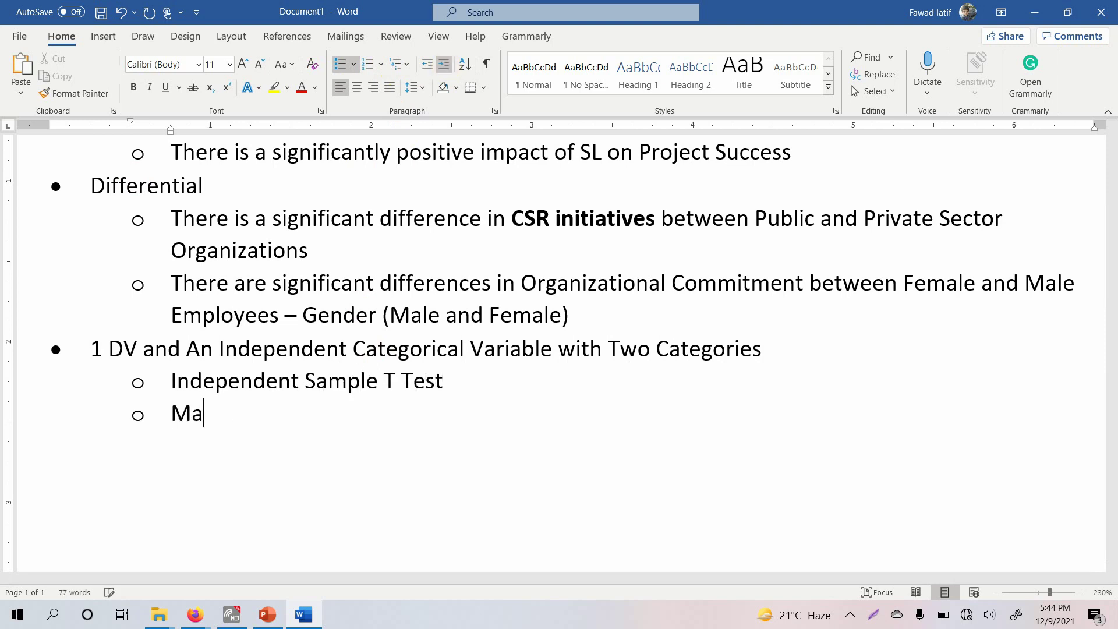
text(nn Whitney U Test)
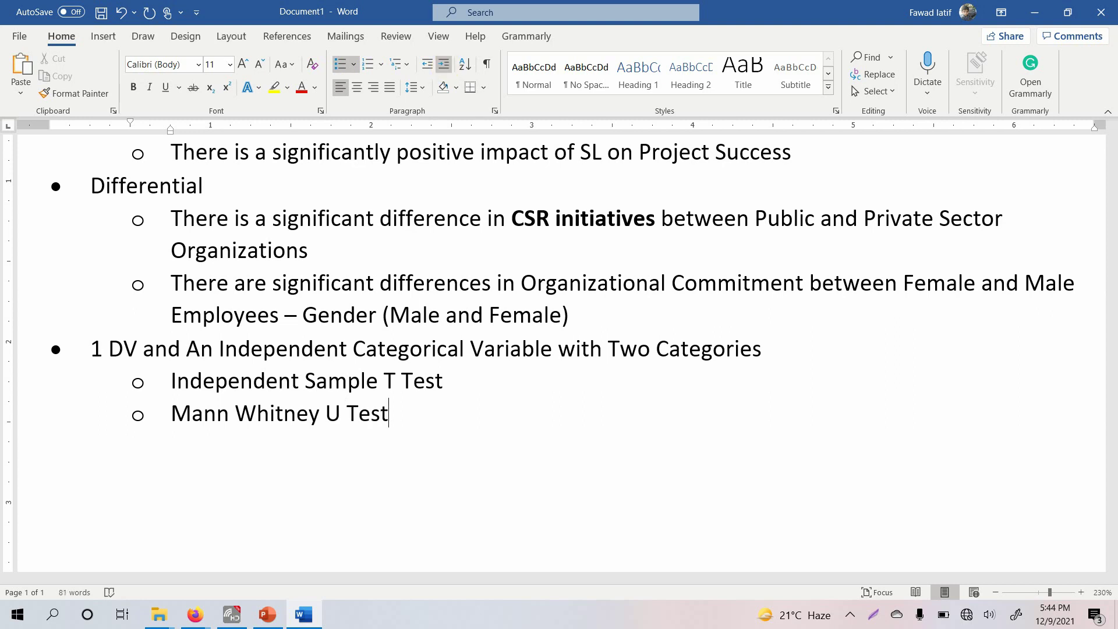
- Select the Independent Sample T Test and Mann Whitney U Test lines in turn
key(Up)
key(Home)
key(shift+Down)
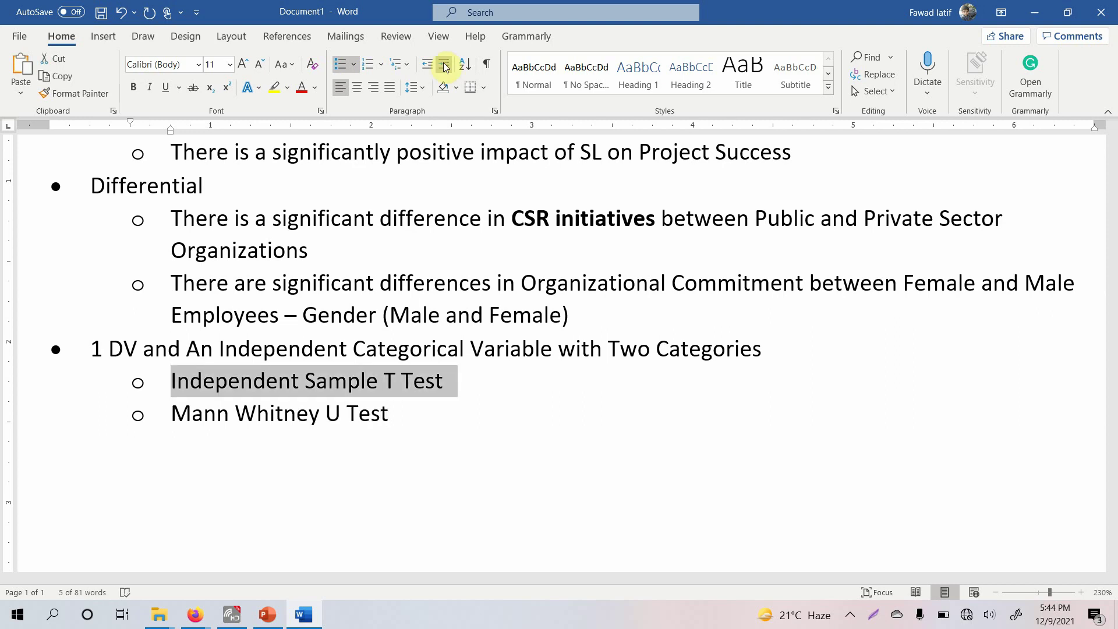
key(Left)
key(Down)
key(shift+Down)
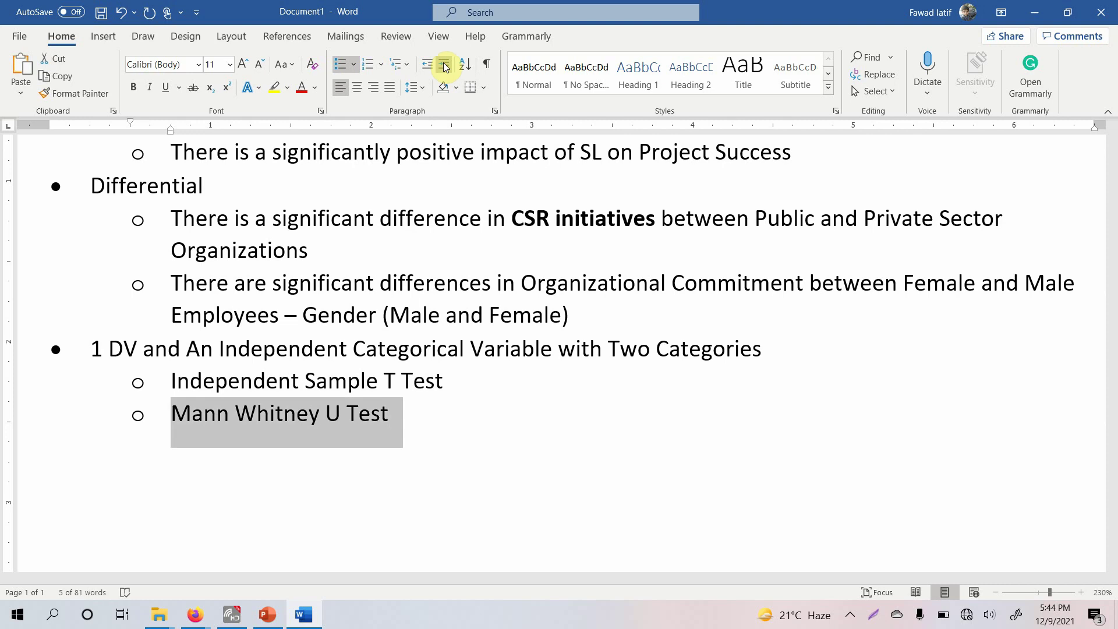
click(458, 383)
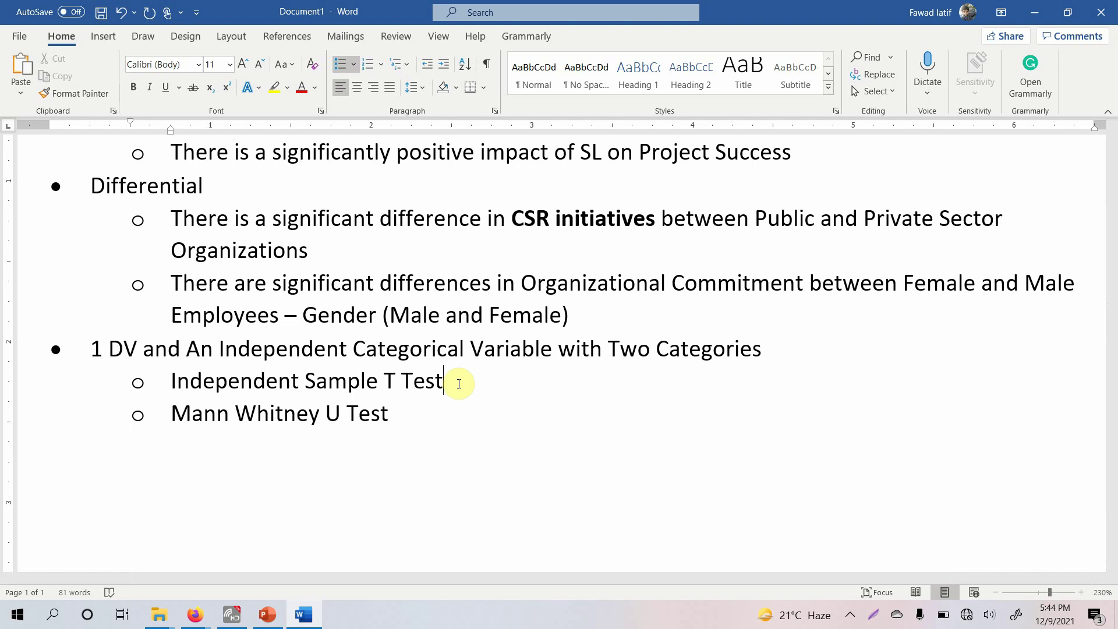
drag(444, 381, 178, 379)
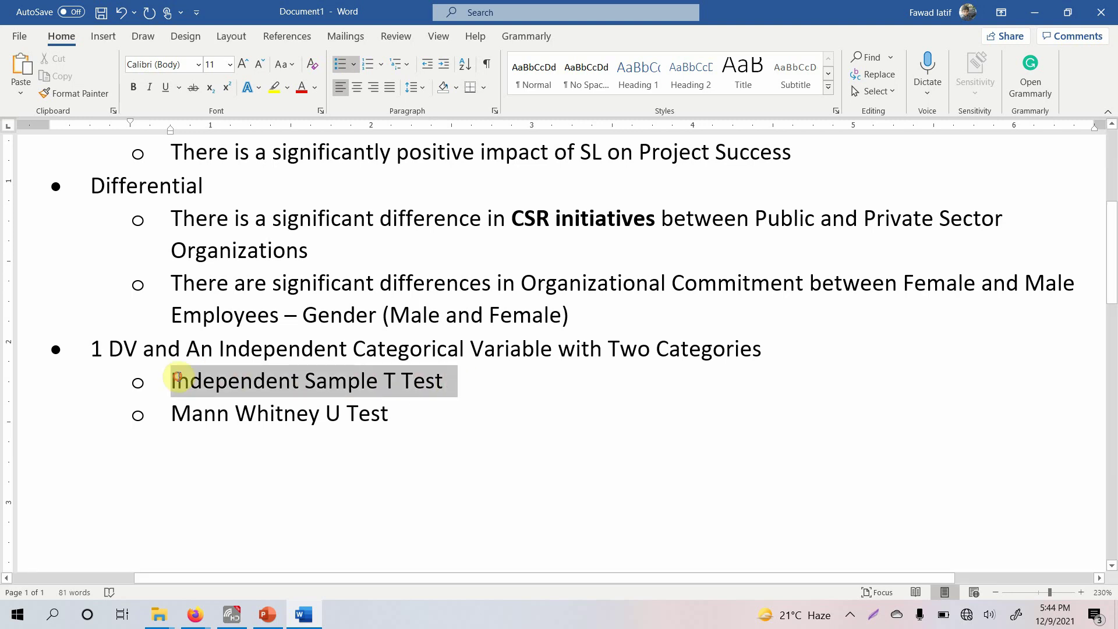
- Append '(Parametric)' after Independent Sample T Test
click(474, 387)
text((POa)
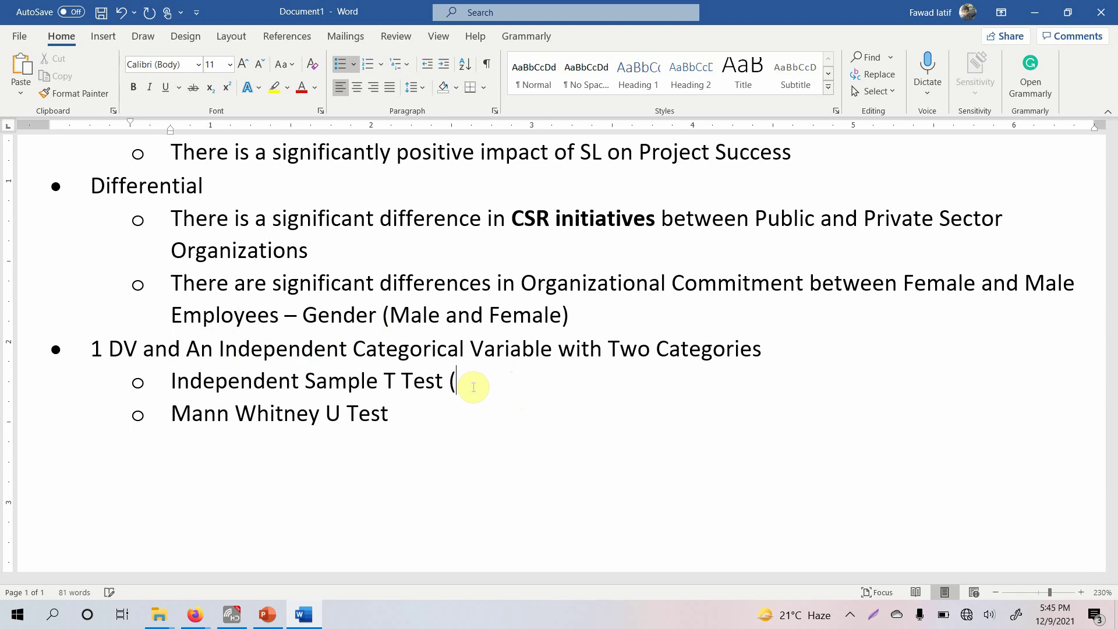
key(BackSpace)
key(BackSpace)
text(arametric)
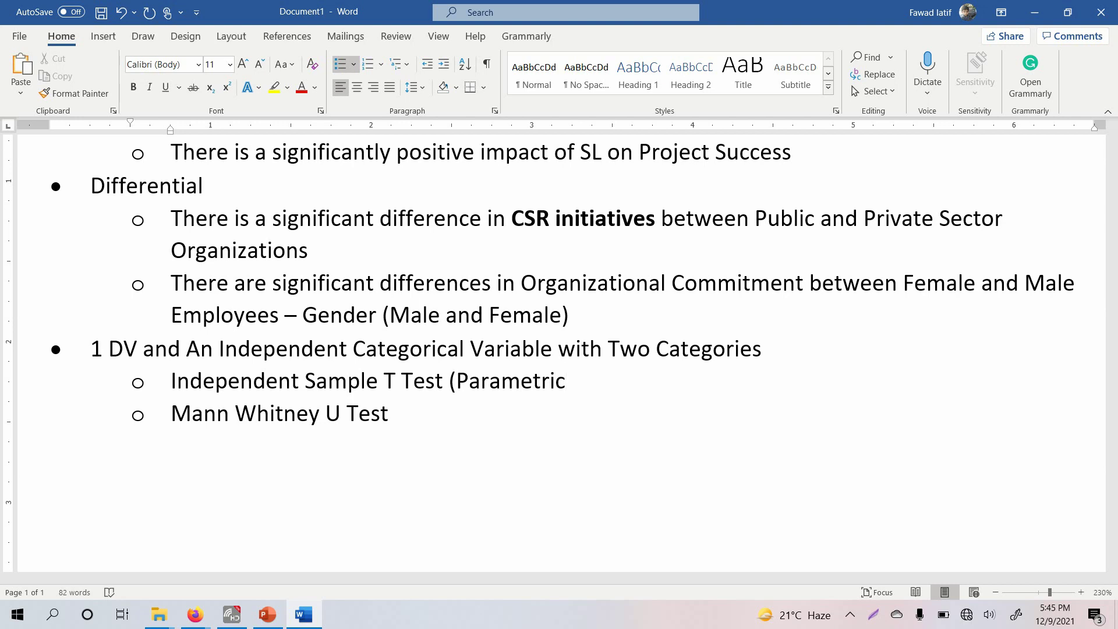
text())
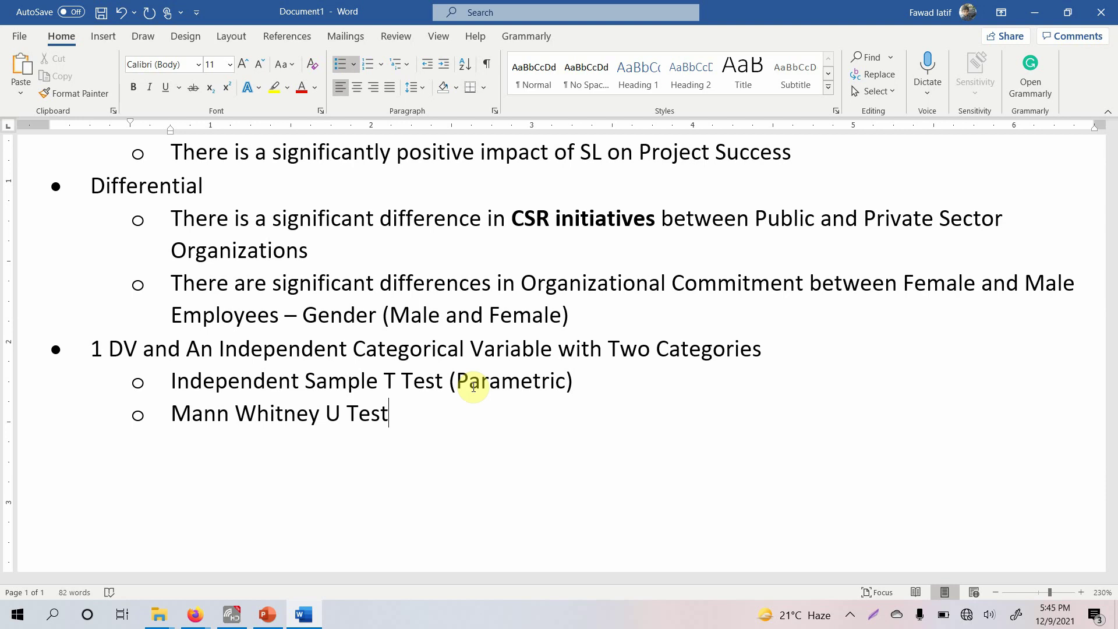
- Extend the label to '(Parametric - Intrerval/Ratio)' and start '(Non-Paramteric -' after Mann Whitney U Test
click(299, 219)
key(Down)
key(Down)
key(Down)
key(Down)
key(Down)
key(Down)
key(Up)
key(Left)
text(- Intrerval)
key(BackSpace)
text(/)
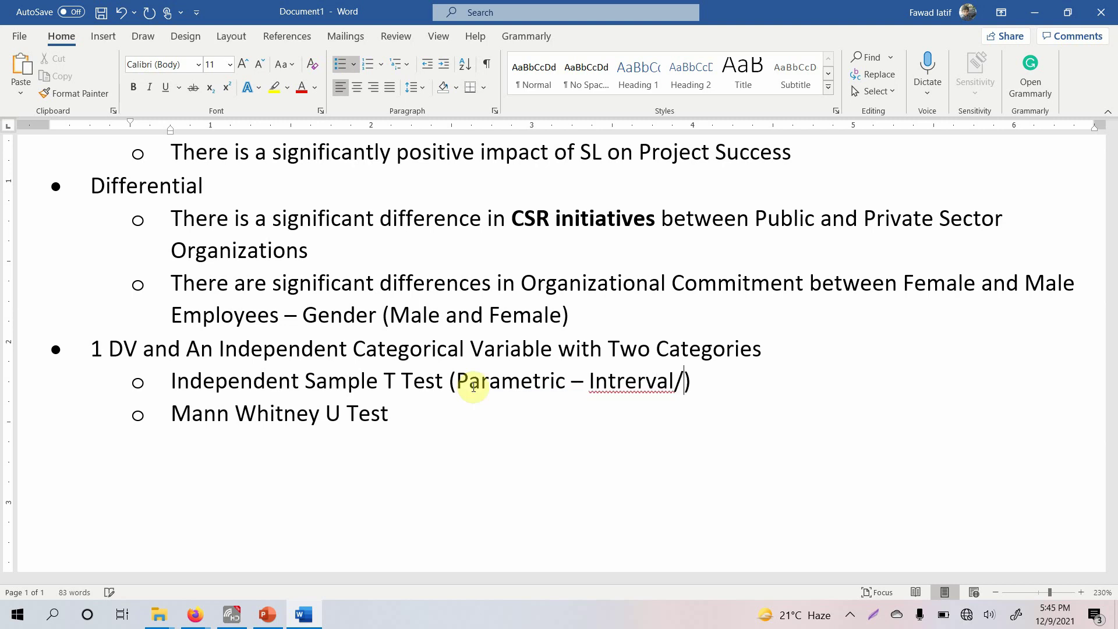
text(Ratio)
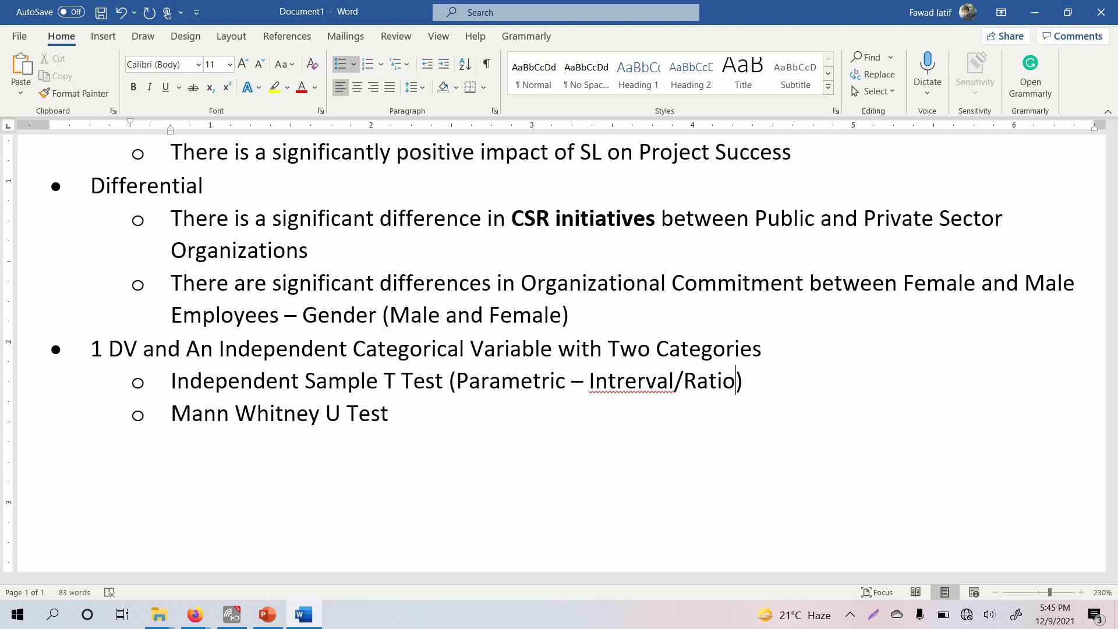
click(389, 414)
text((Non-Paramteric -)
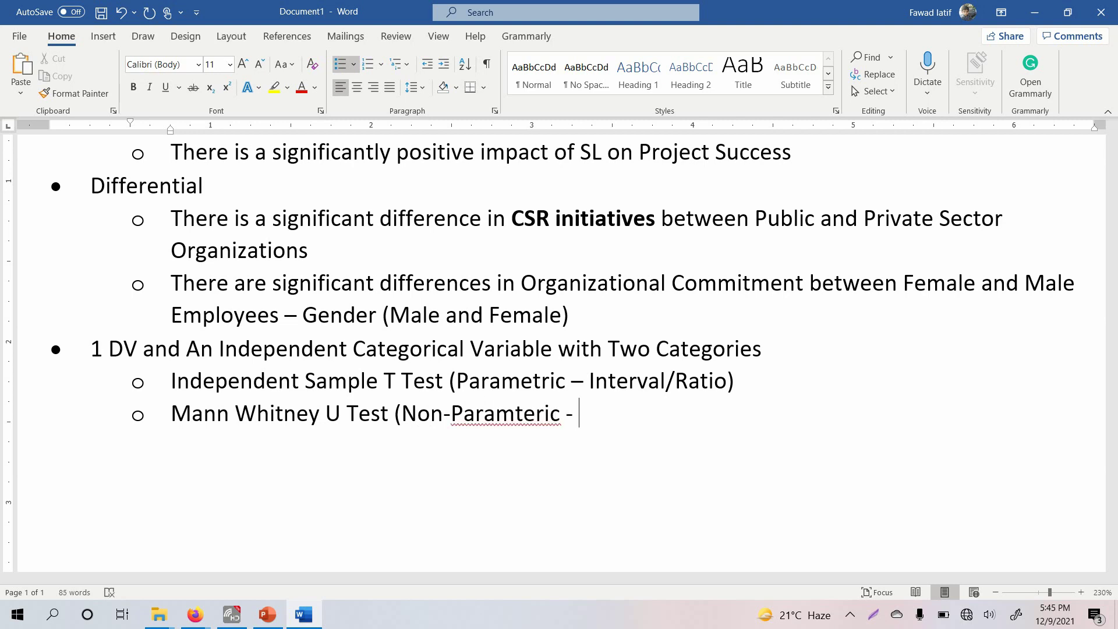